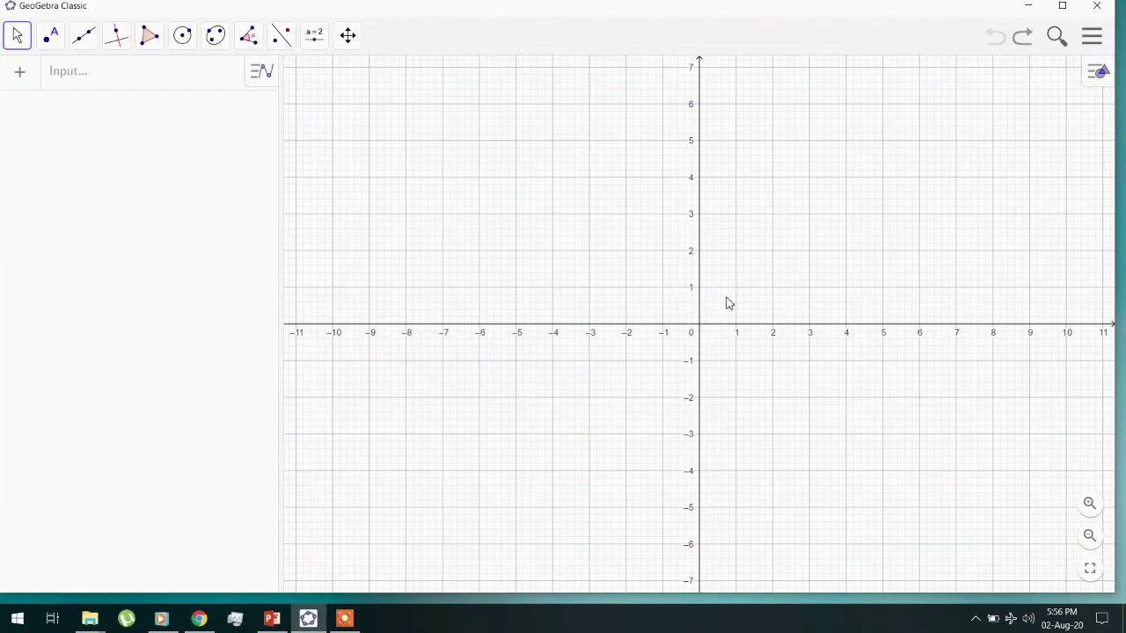
Step: Plot two points in the graphics view, A at (4, 5) and B at (8, 5)
drag(737, 289, 657, 307)
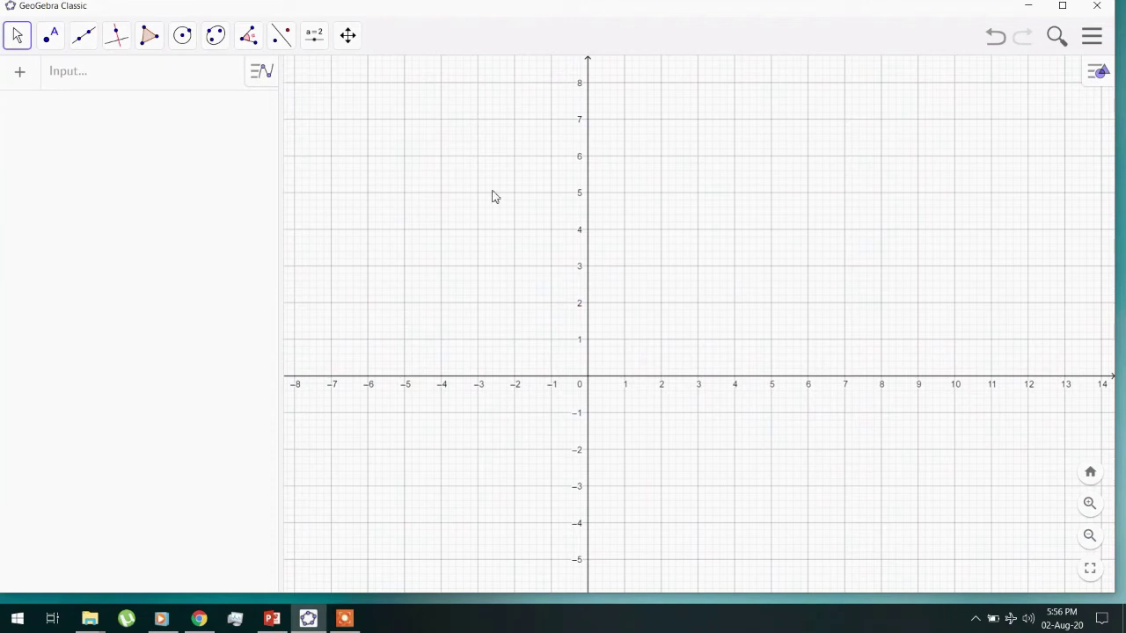
click(51, 40)
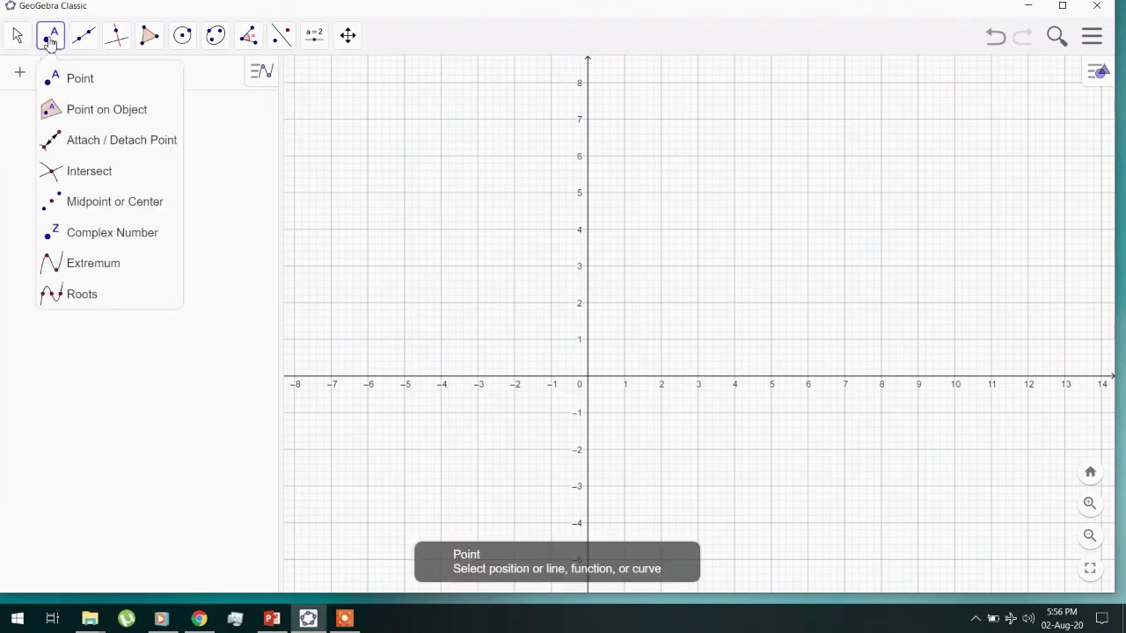
click(83, 80)
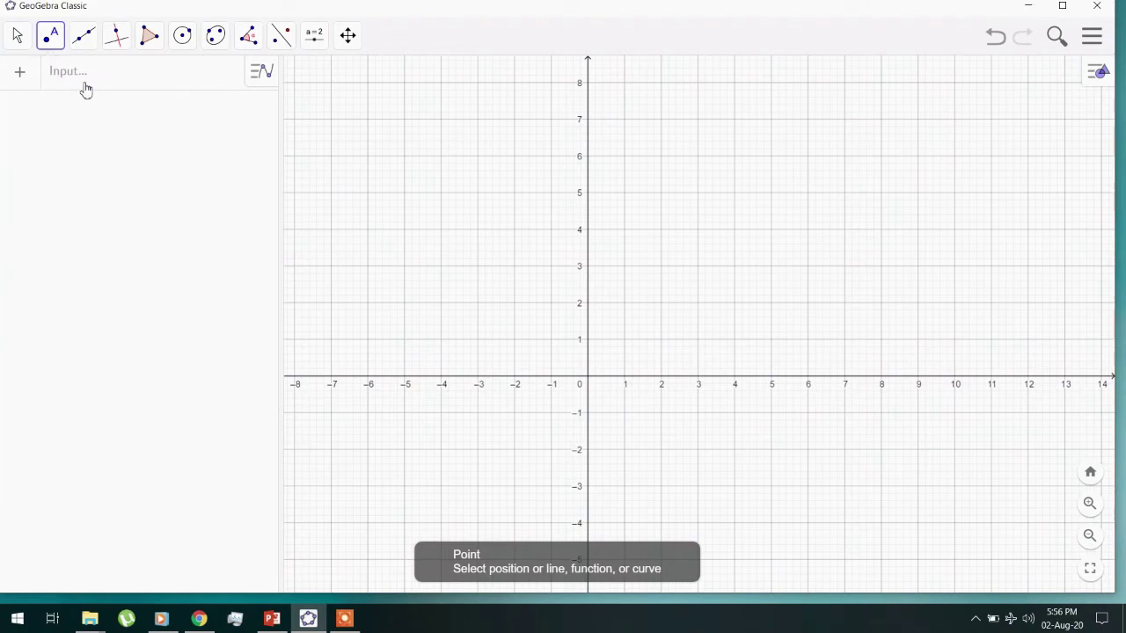
click(735, 194)
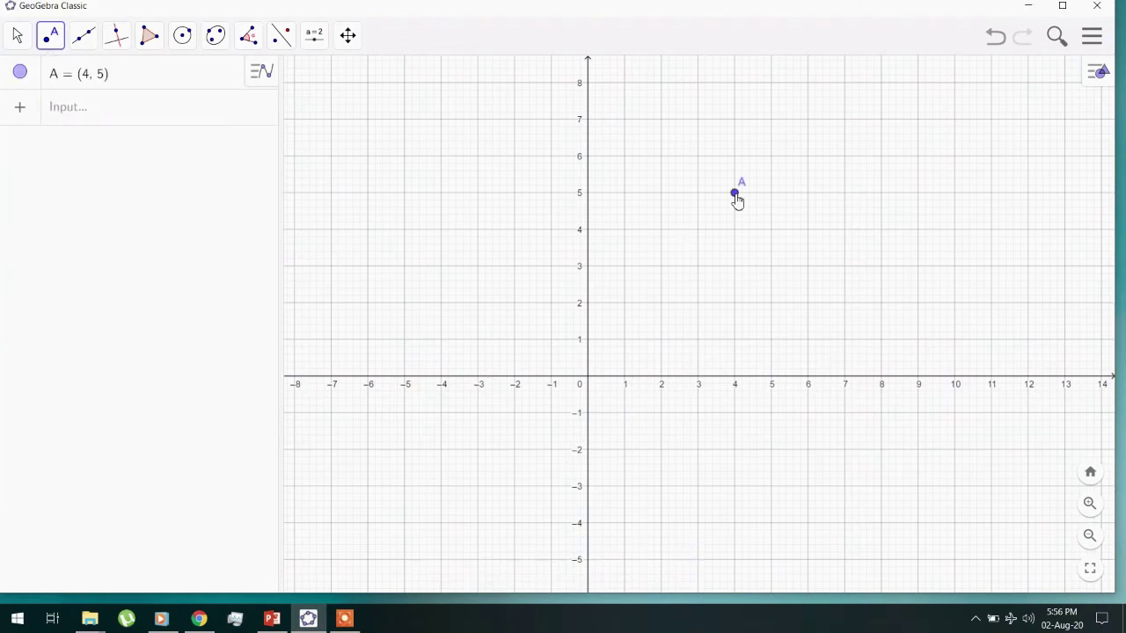
click(881, 192)
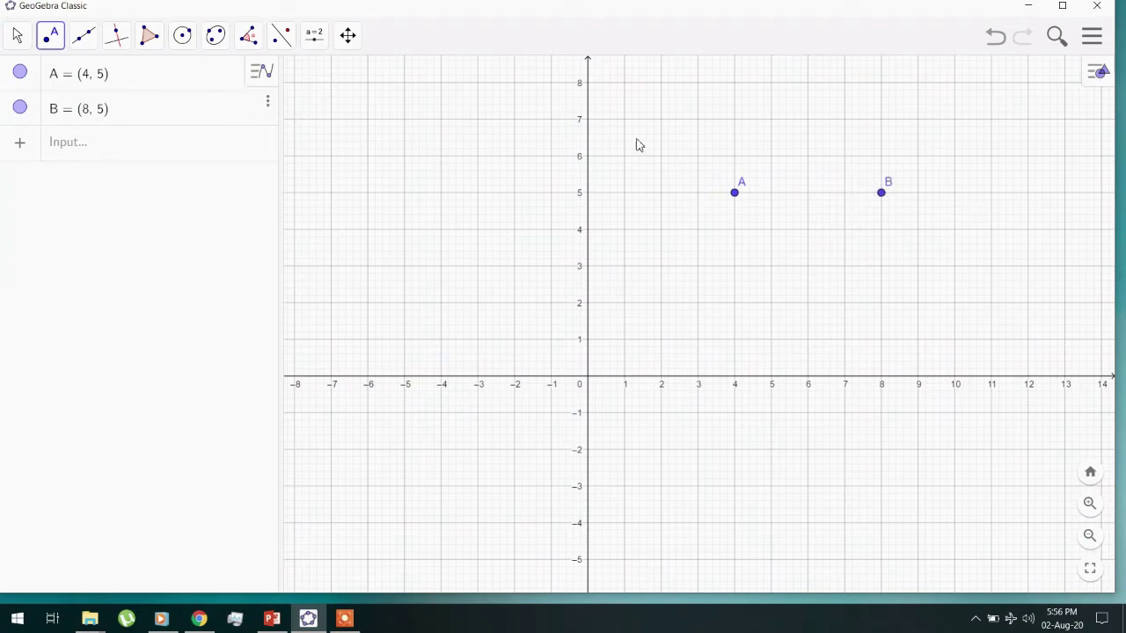
Step: Create a circle centred at point A with radius 5 using the Circle command with a point and radius number
click(17, 39)
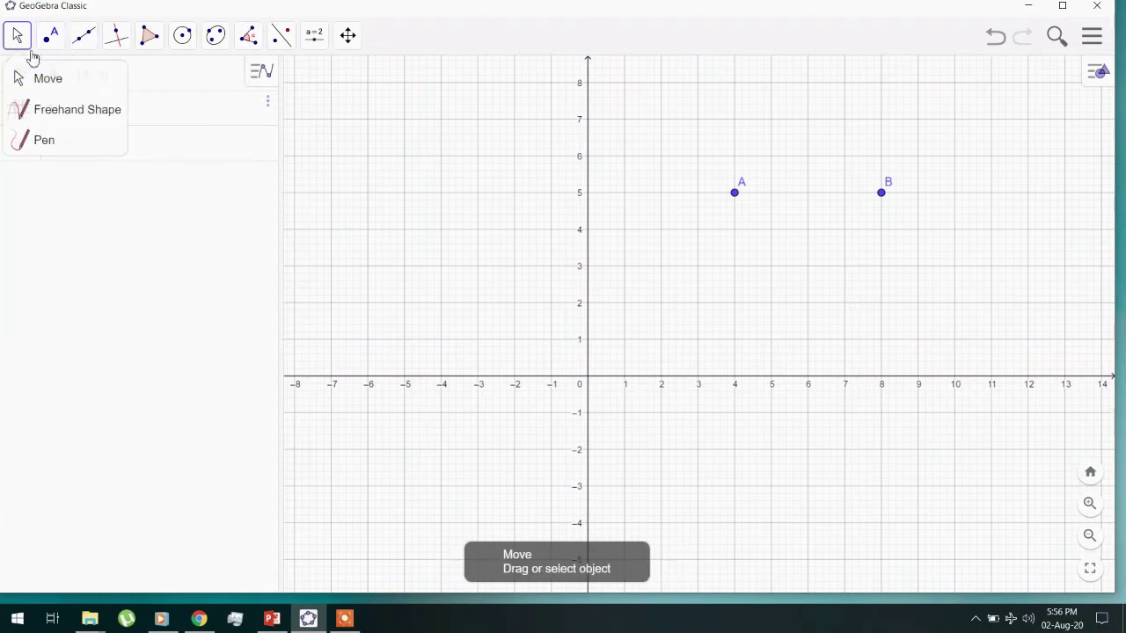
click(204, 118)
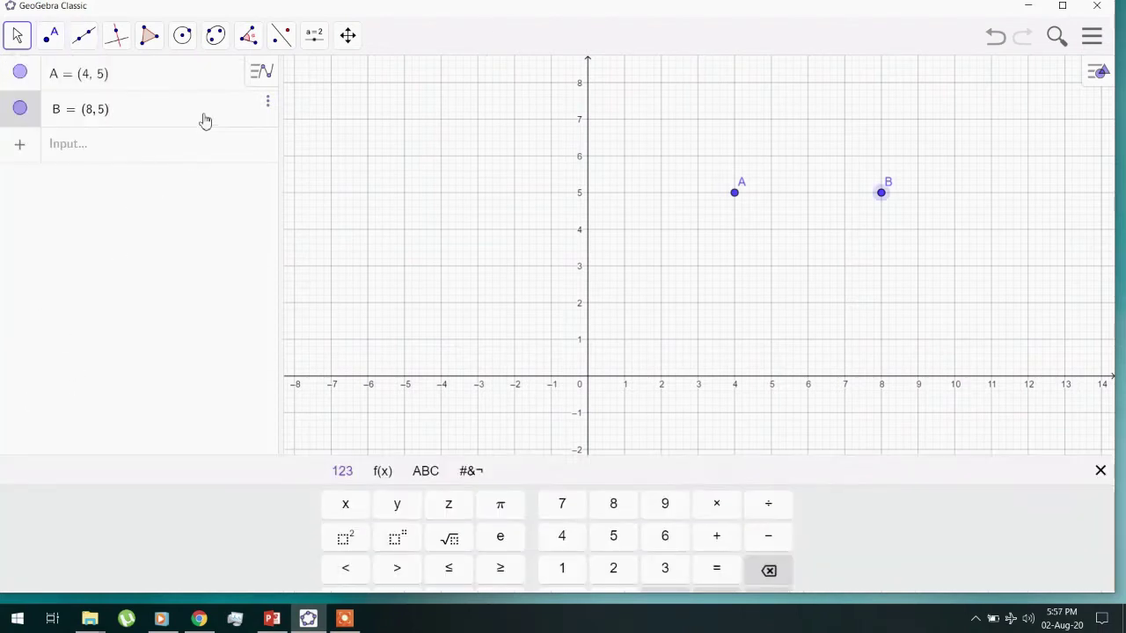
click(188, 147)
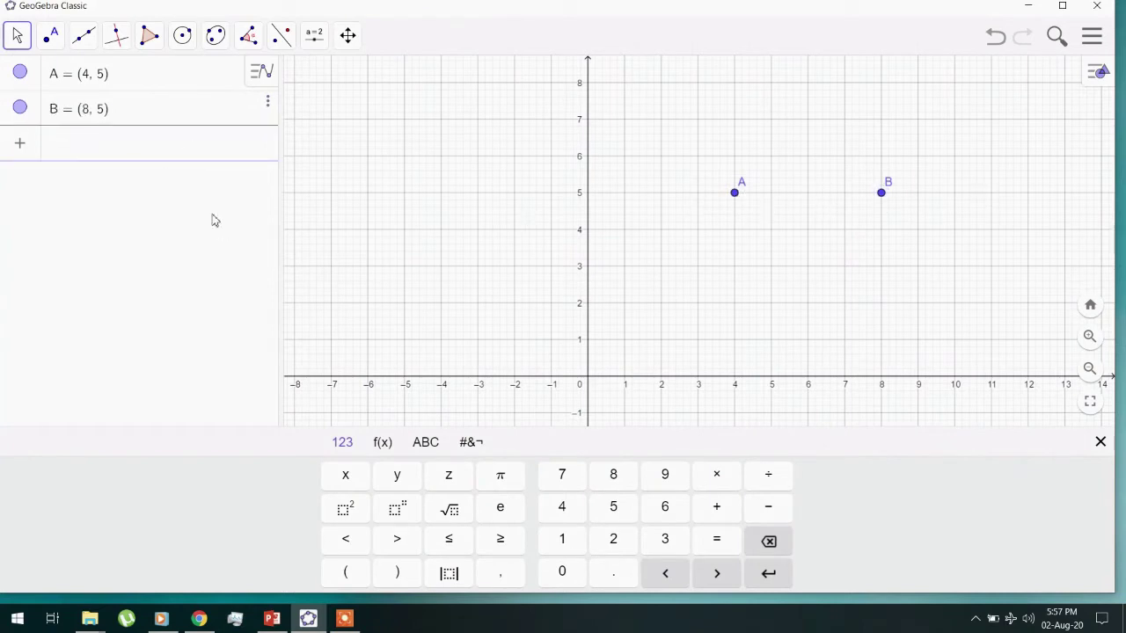
text(circle)
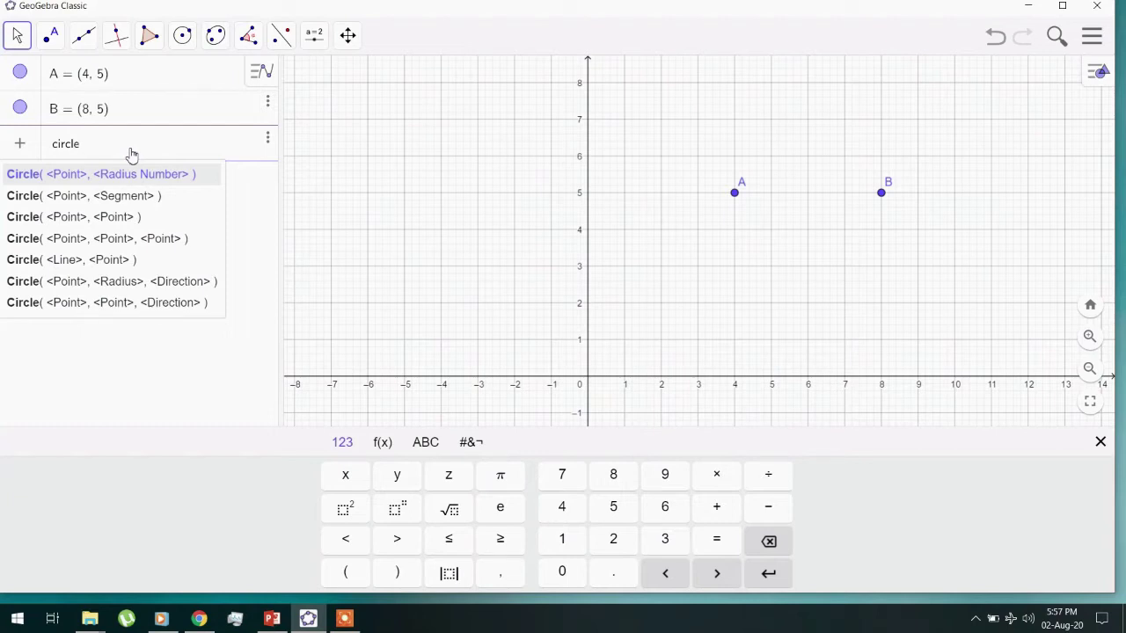
click(78, 174)
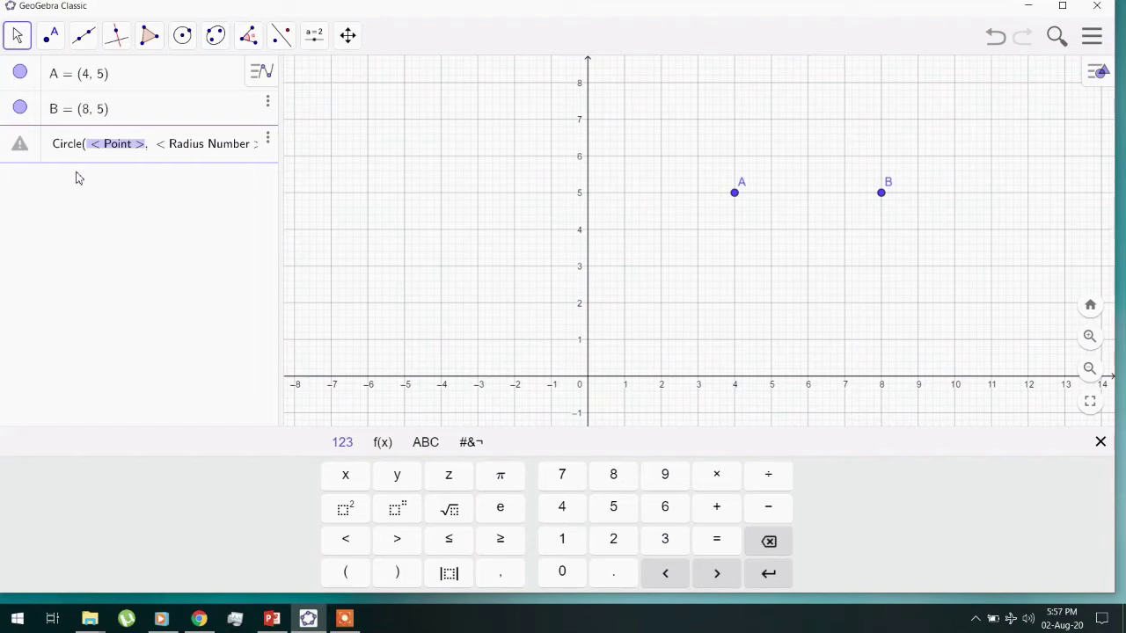
text(A)
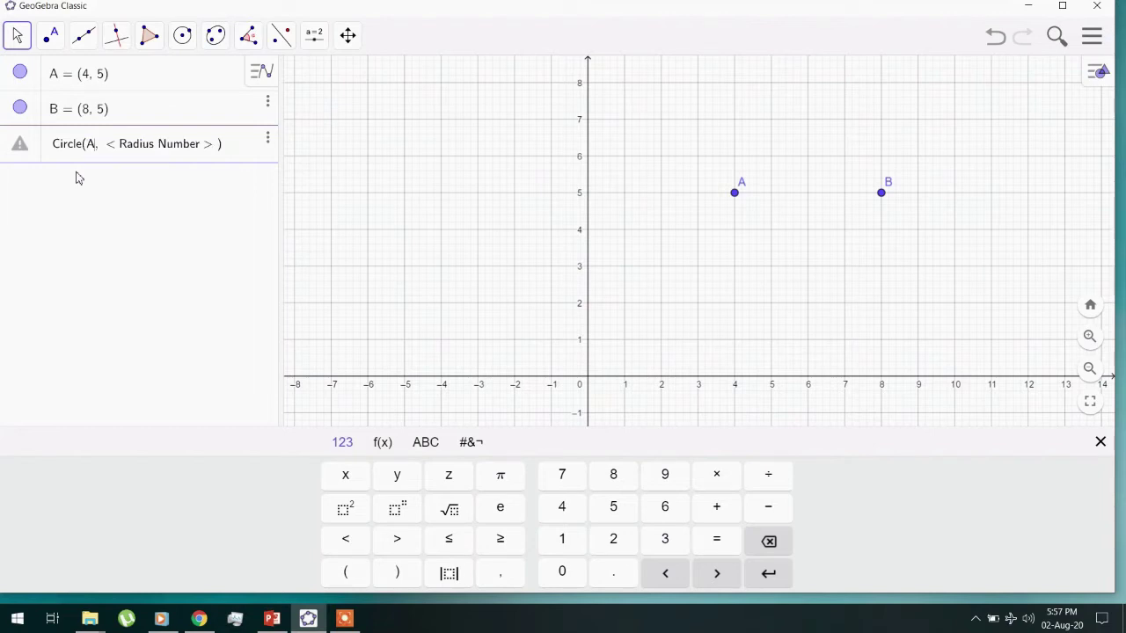
key(Tab)
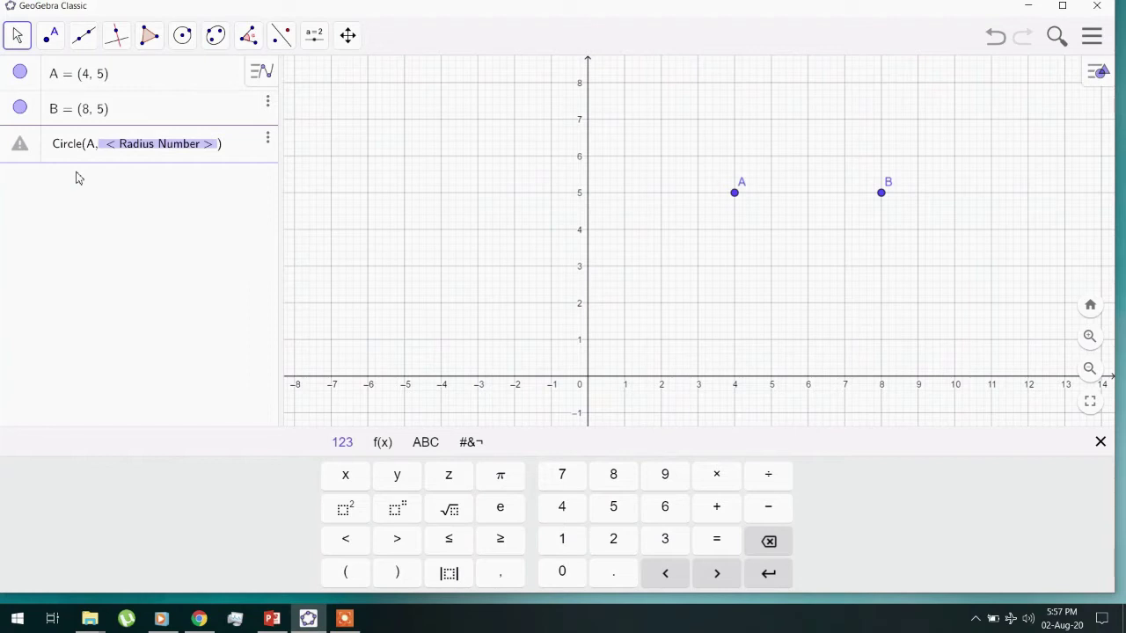
text(5)
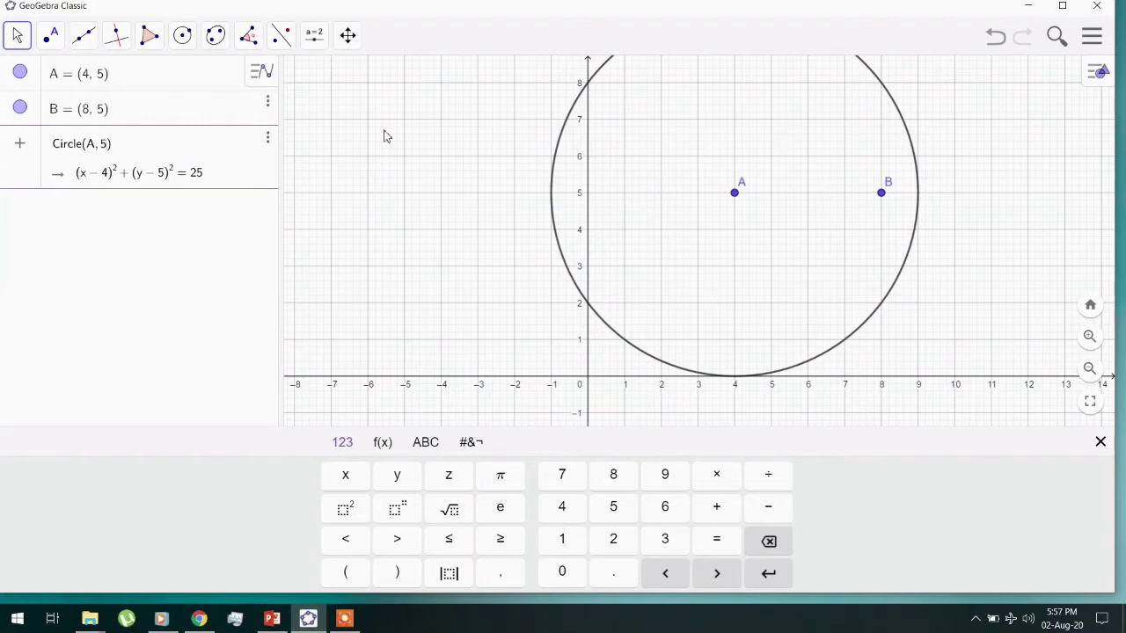
Step: Change the circle's radius to 2 and delete the circle
key(BackSpace)
text(2)
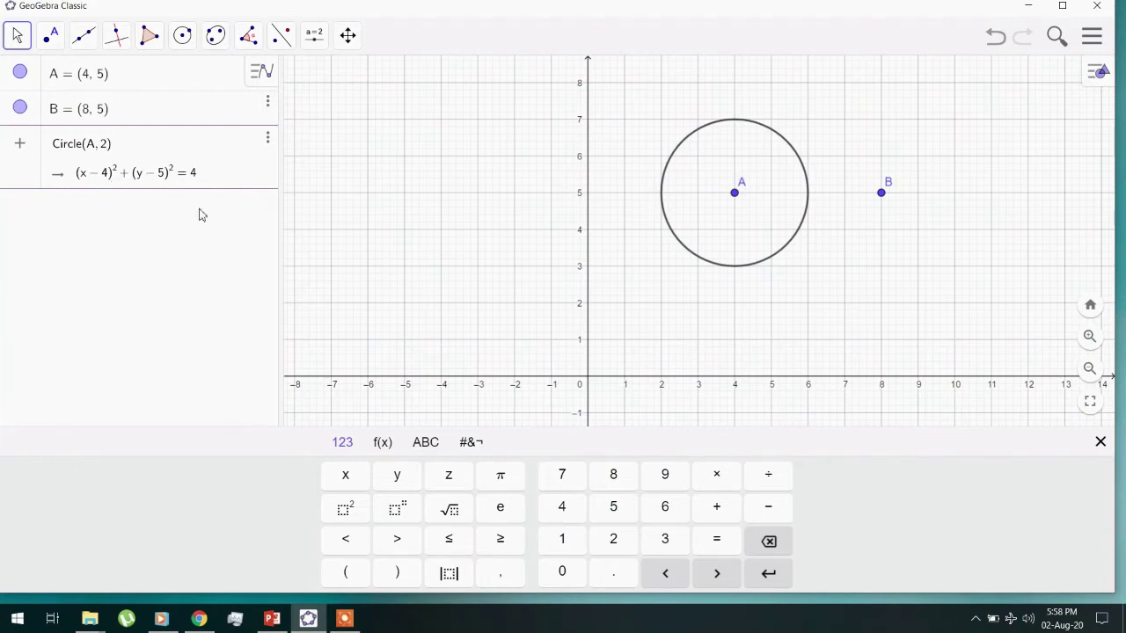
click(267, 139)
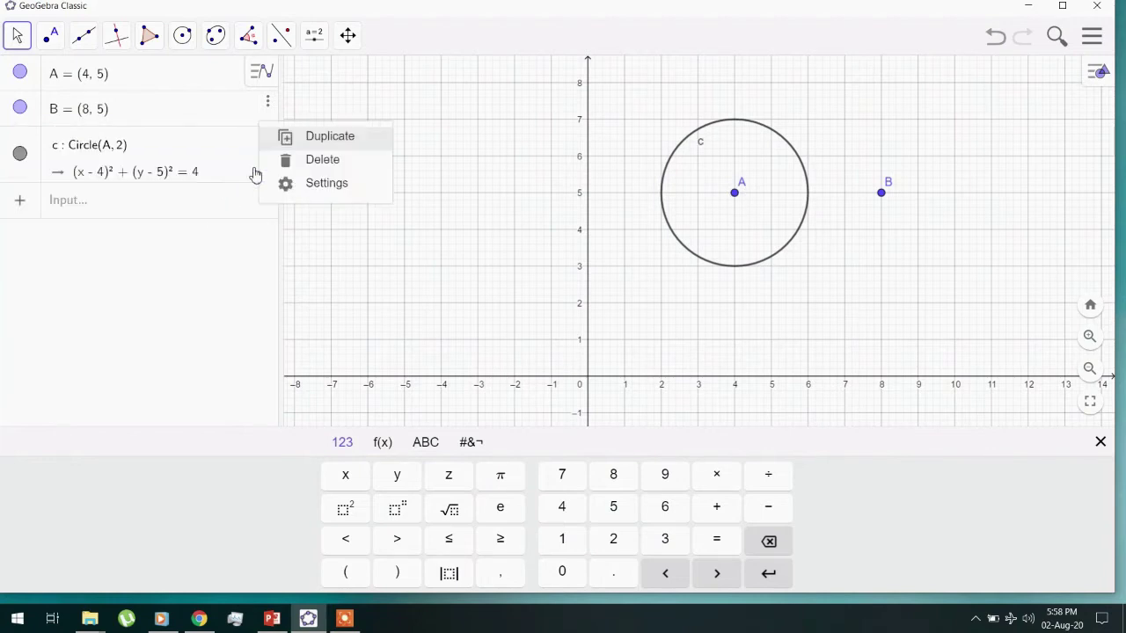
click(308, 167)
Step: Create a triangle with the Polygon command through points A, B and the coordinates (2, 3)
click(114, 158)
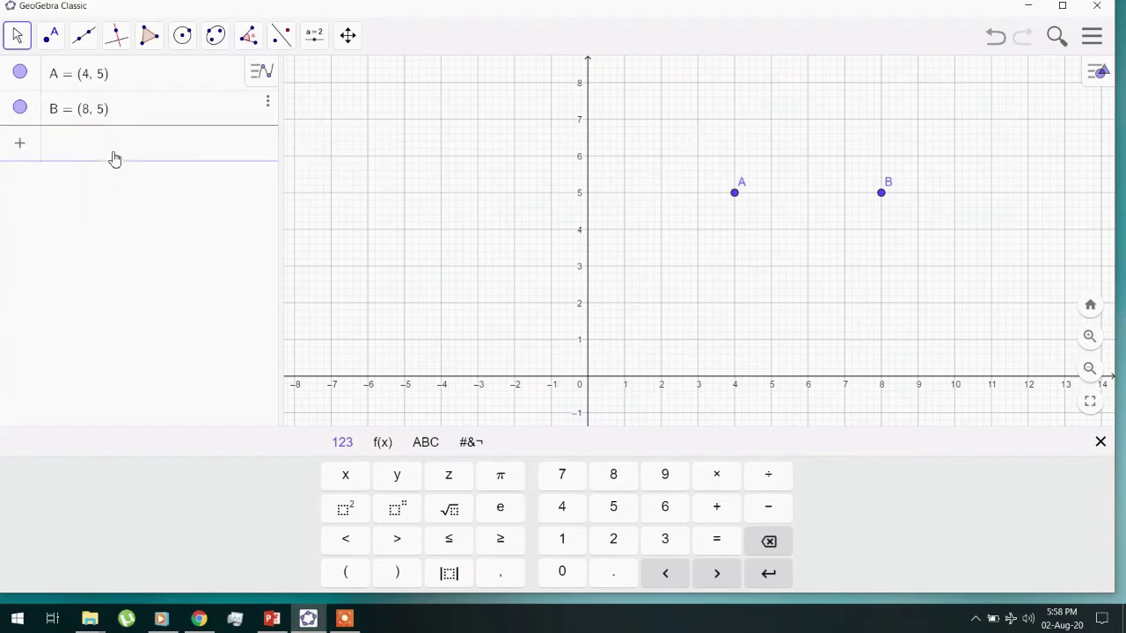
text(polygon)
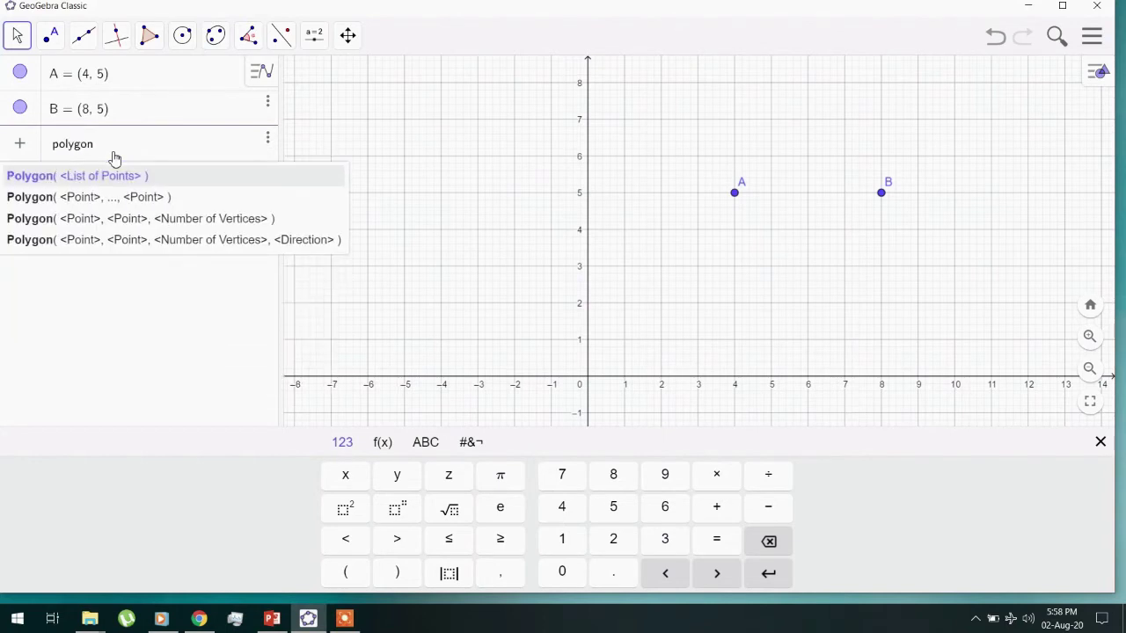
key(Return)
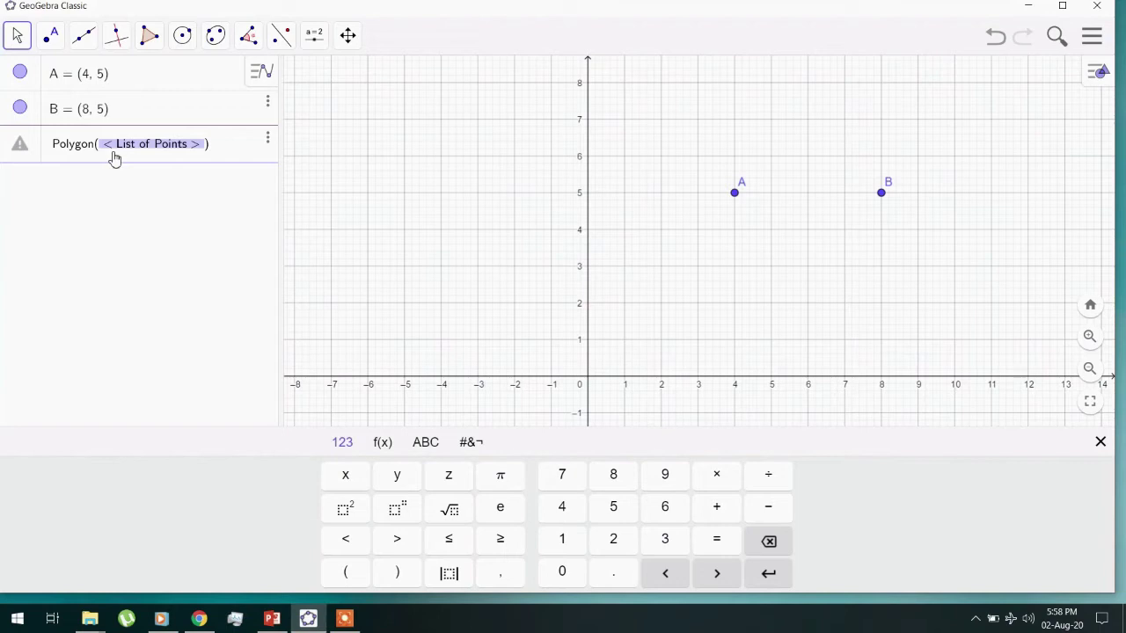
text(A,)
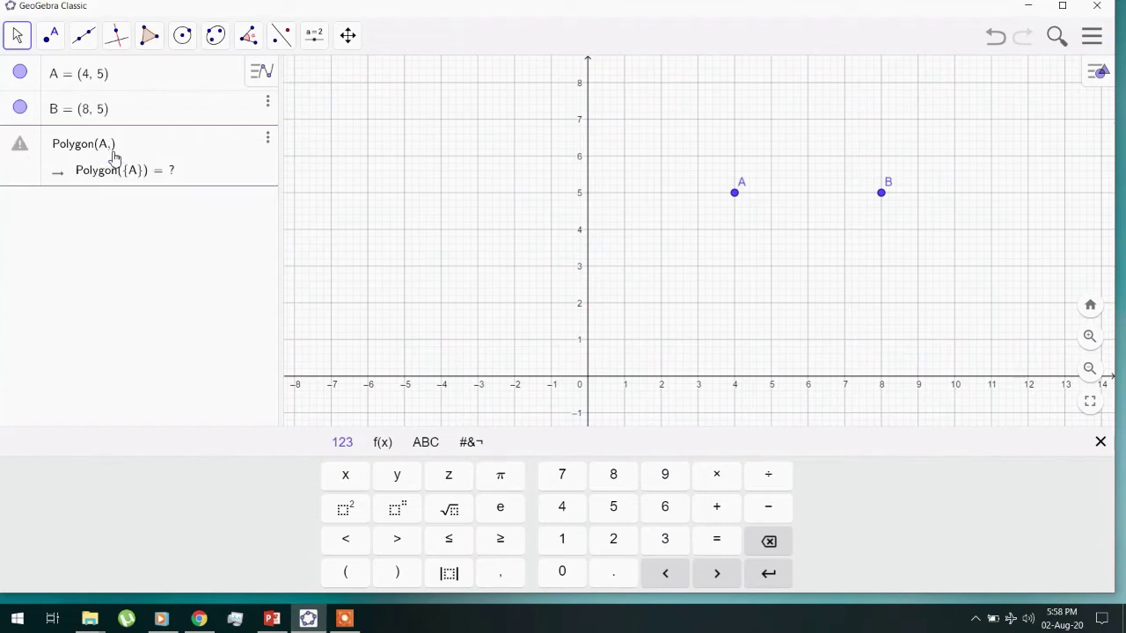
text(B)
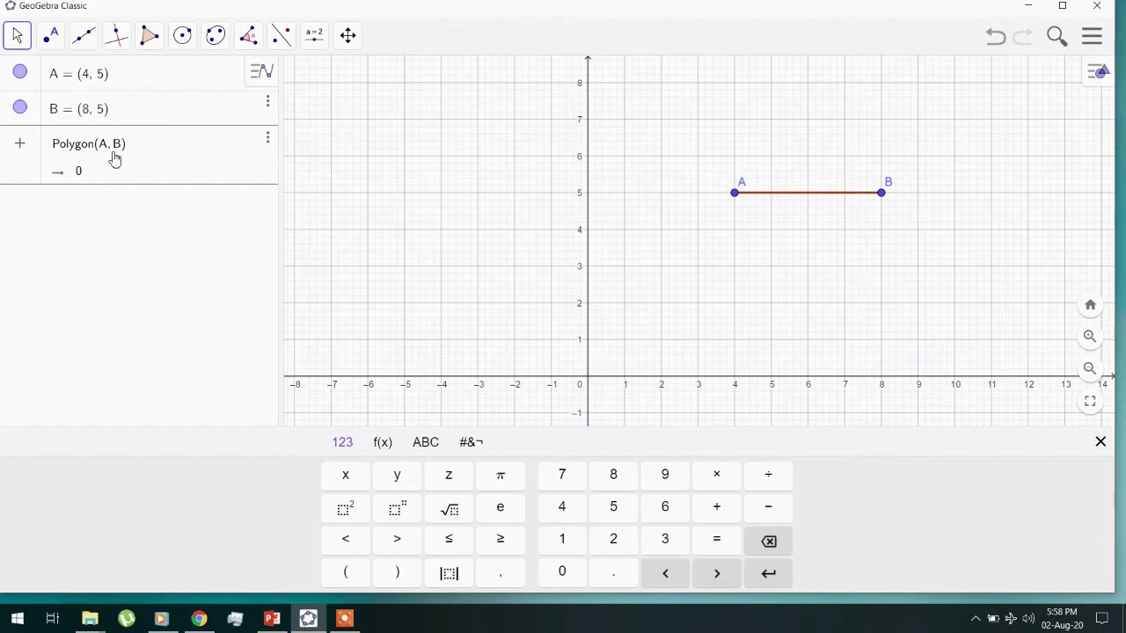
text(, (2)
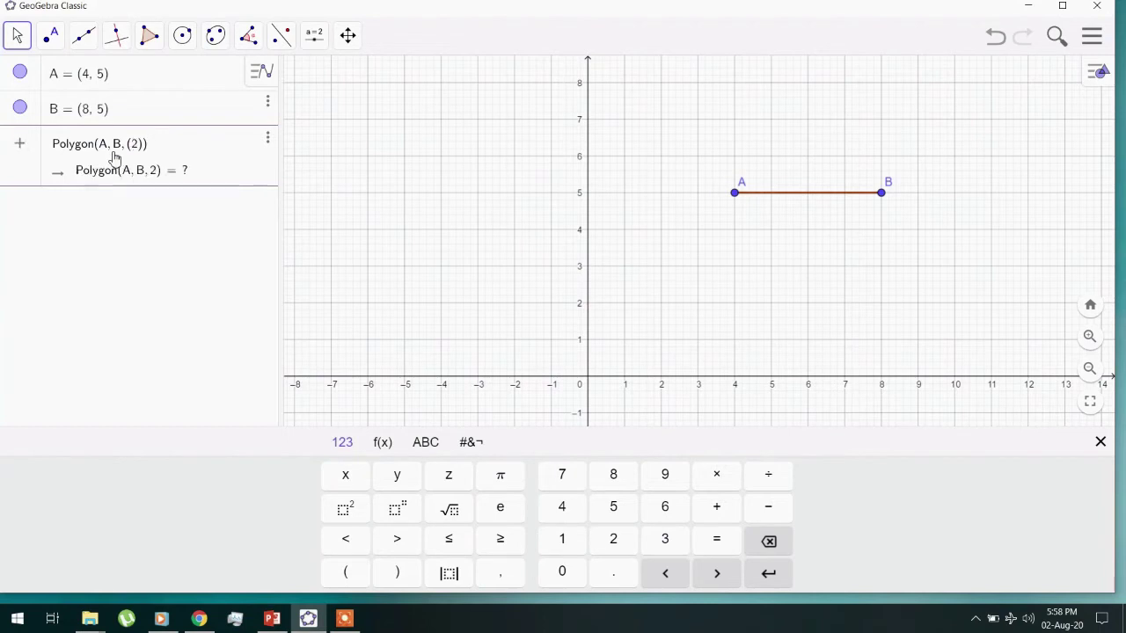
text(, 3)
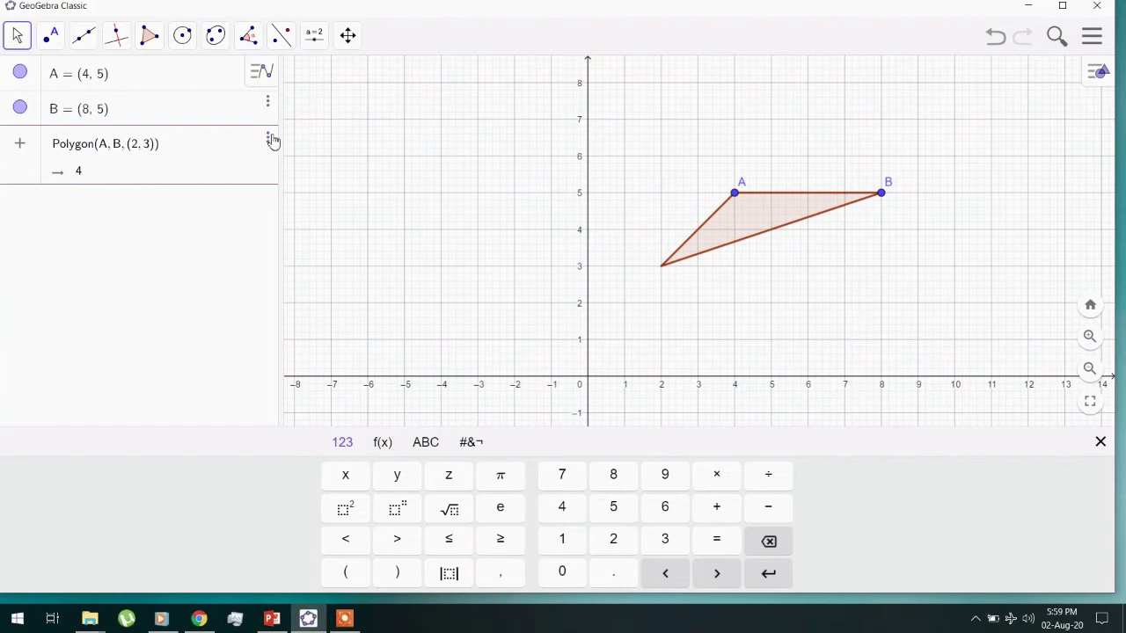
key(Return)
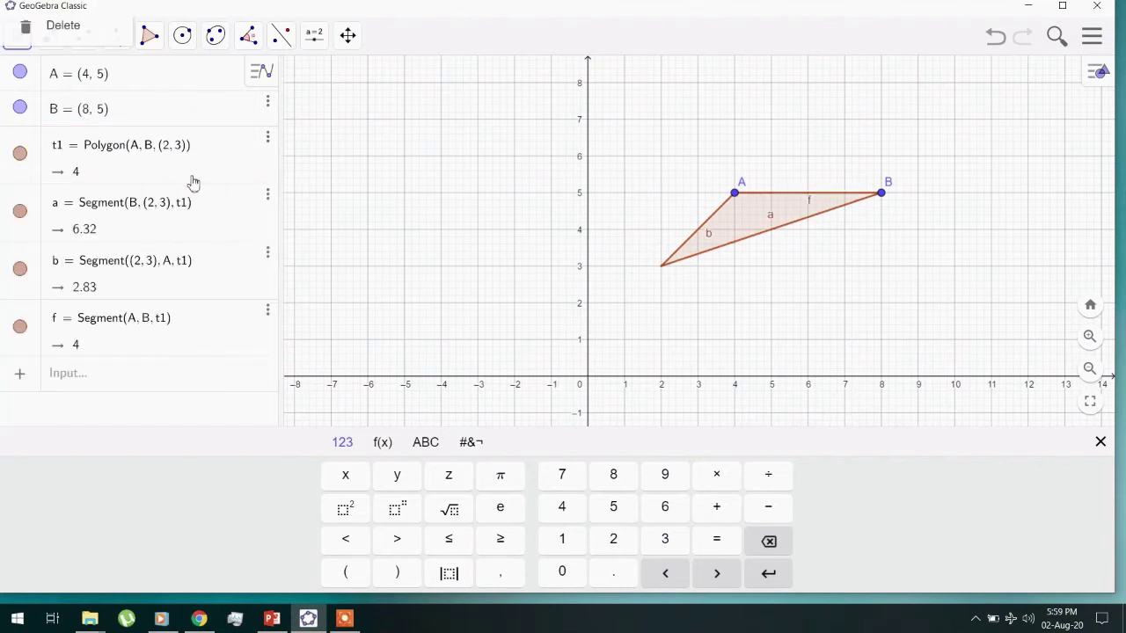
Step: Delete point B together with its dependent polygon, and plot a new point at (8, 5)
click(268, 103)
click(303, 129)
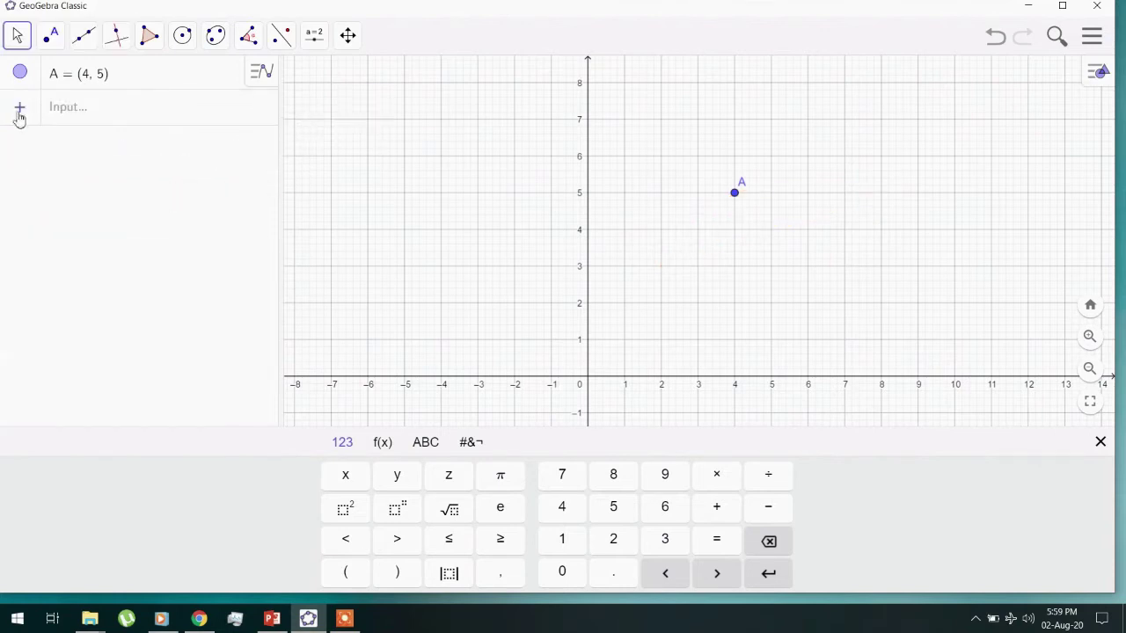
click(74, 111)
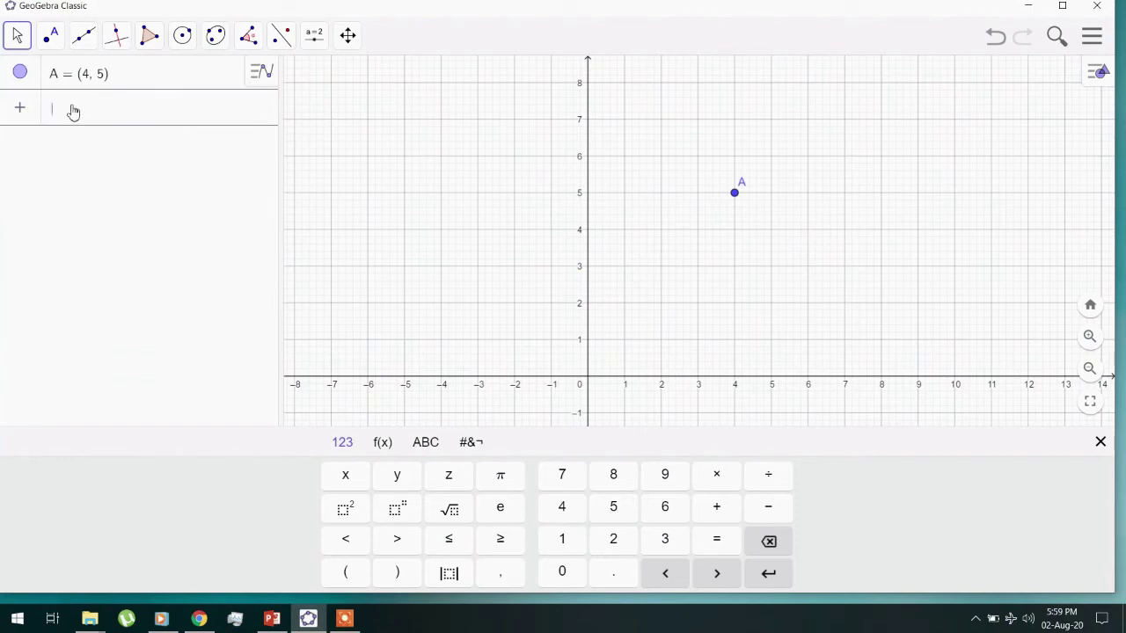
click(58, 40)
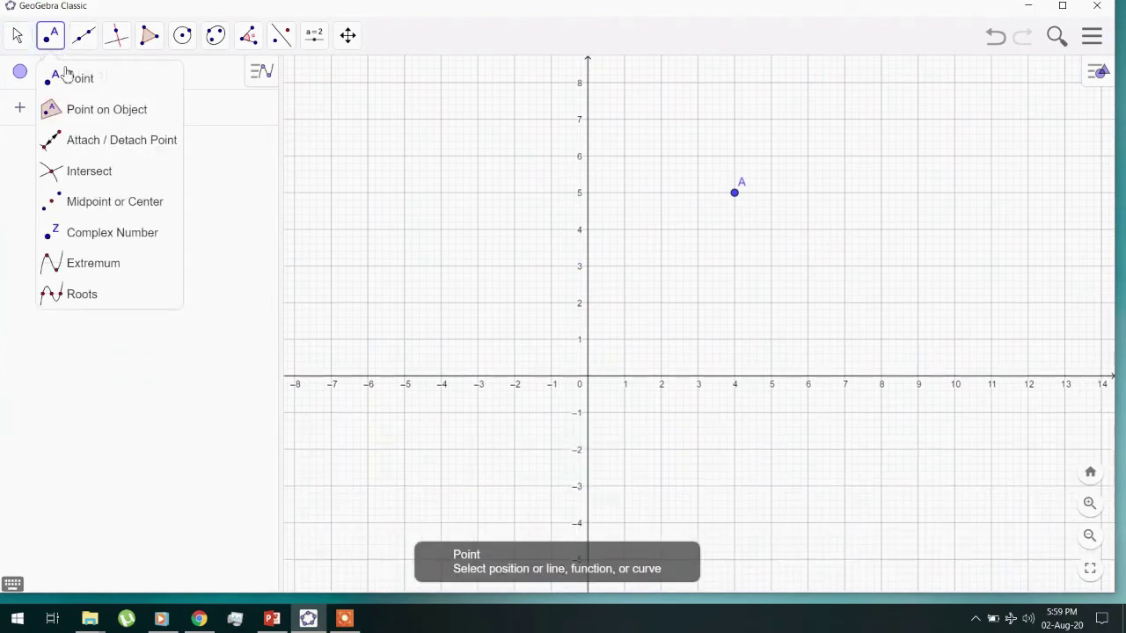
click(74, 84)
click(860, 206)
mouse_move(865, 208)
mouse_down()
mouse_move(882, 198)
mouse_move(884, 232)
mouse_move(885, 199)
mouse_up()
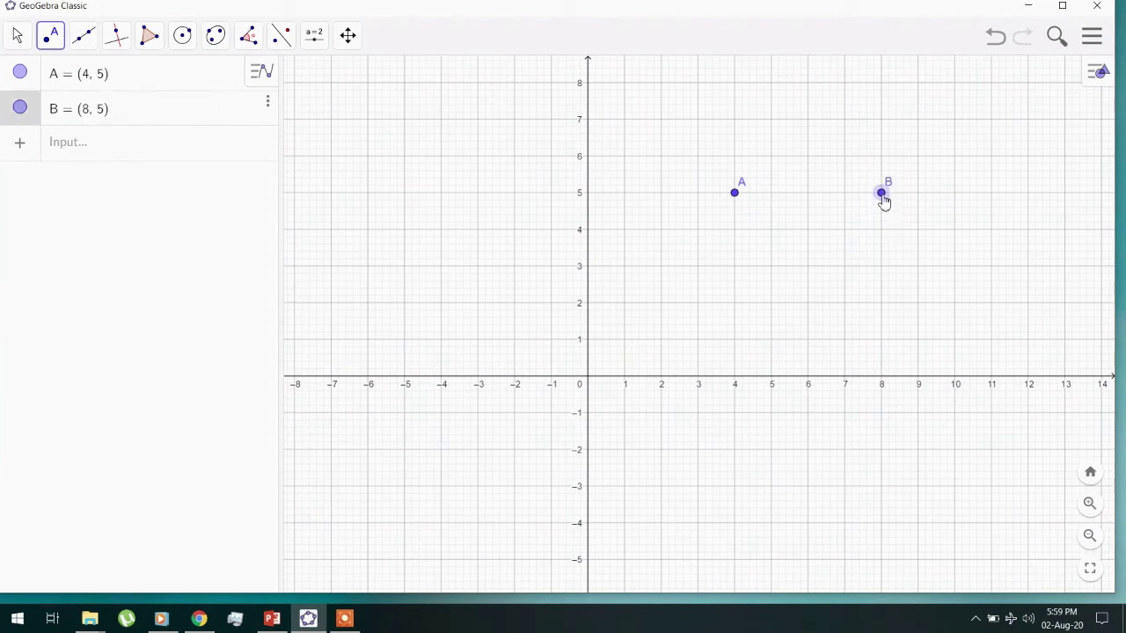
Step: Enter a Sequence command with start value 1 and end value 10
click(114, 157)
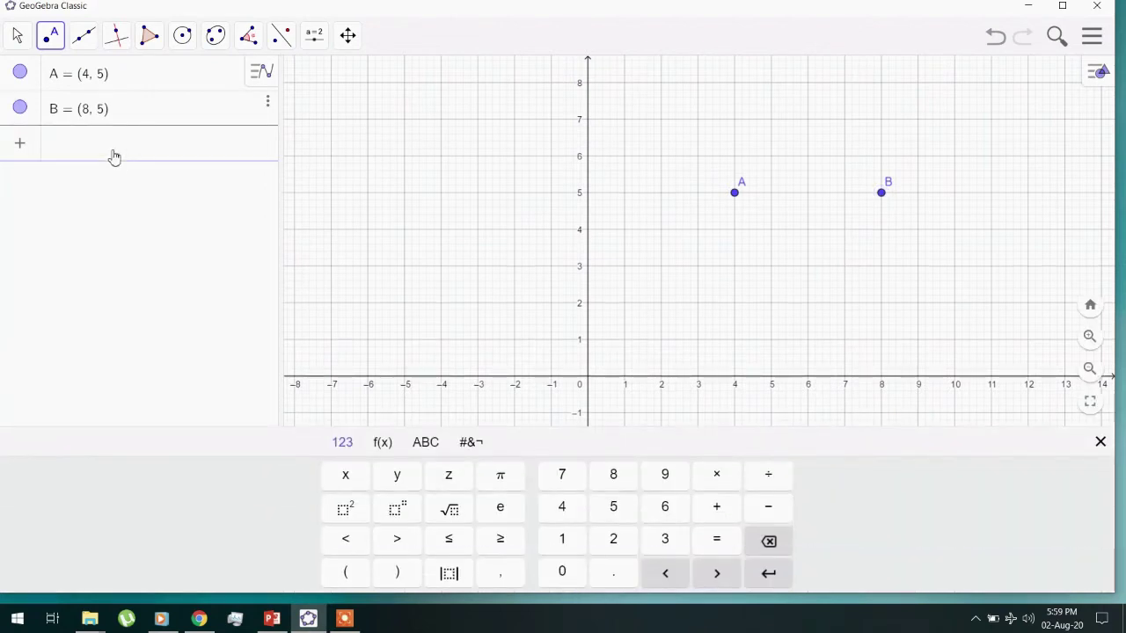
text(Seq)
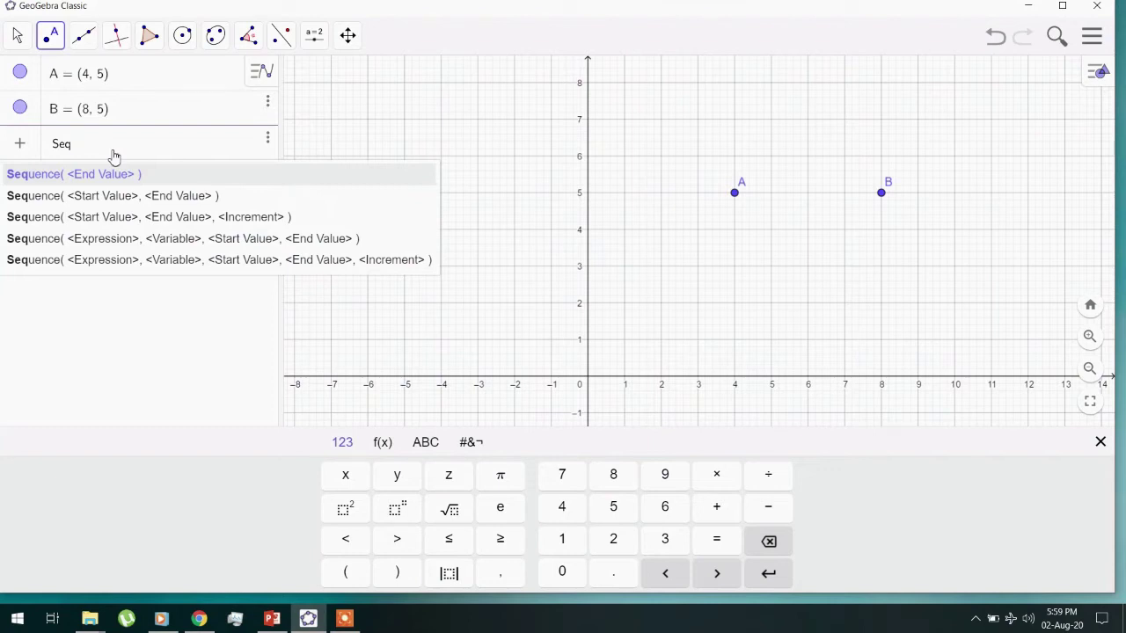
key(Down)
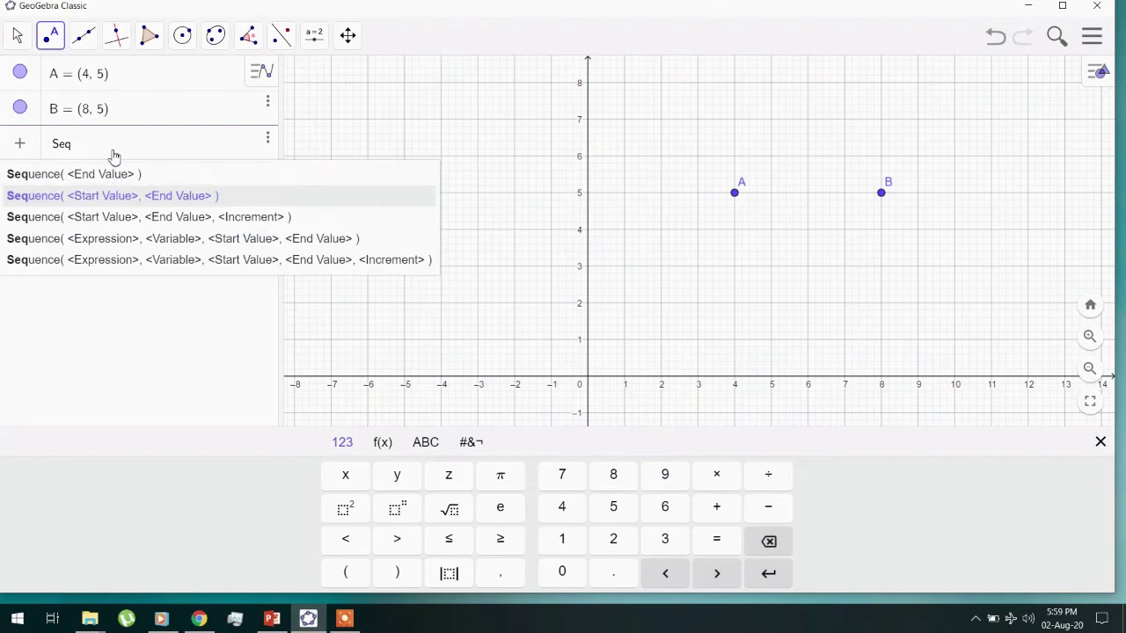
key(Return)
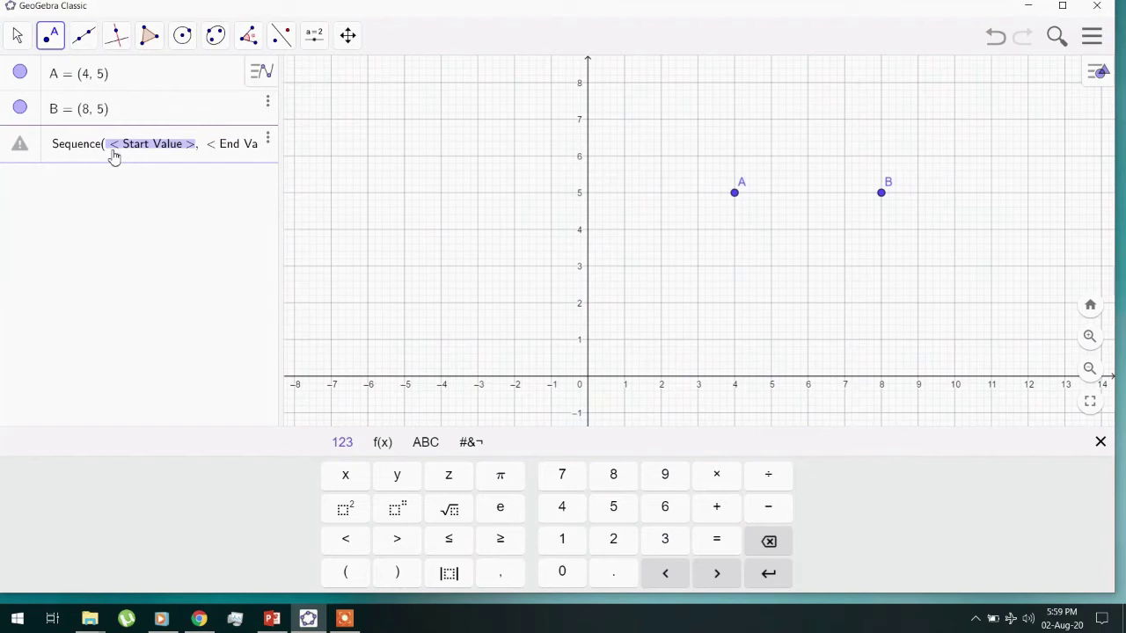
text(1)
click(155, 152)
text(10)
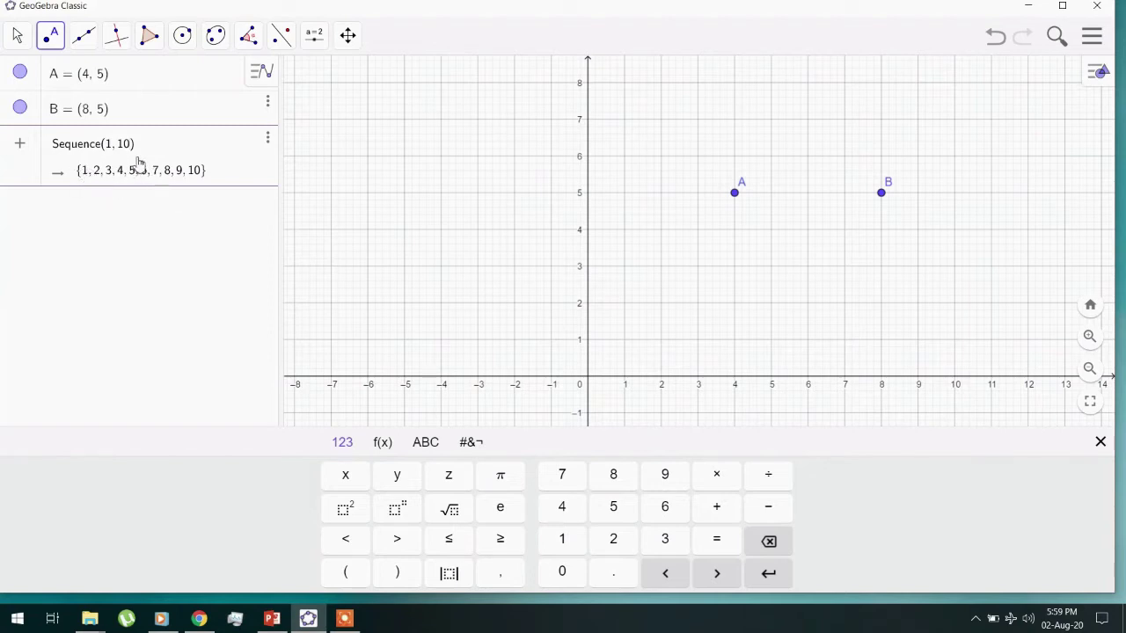
Step: Change the sequence's end value to 15 and add an increment of 2, keeping 1 as the start value
text(,)
click(110, 145)
key(BackSpace)
text(1)
click(132, 151)
key(BackSpace)
key(BackSpace)
text(15,)
text(2)
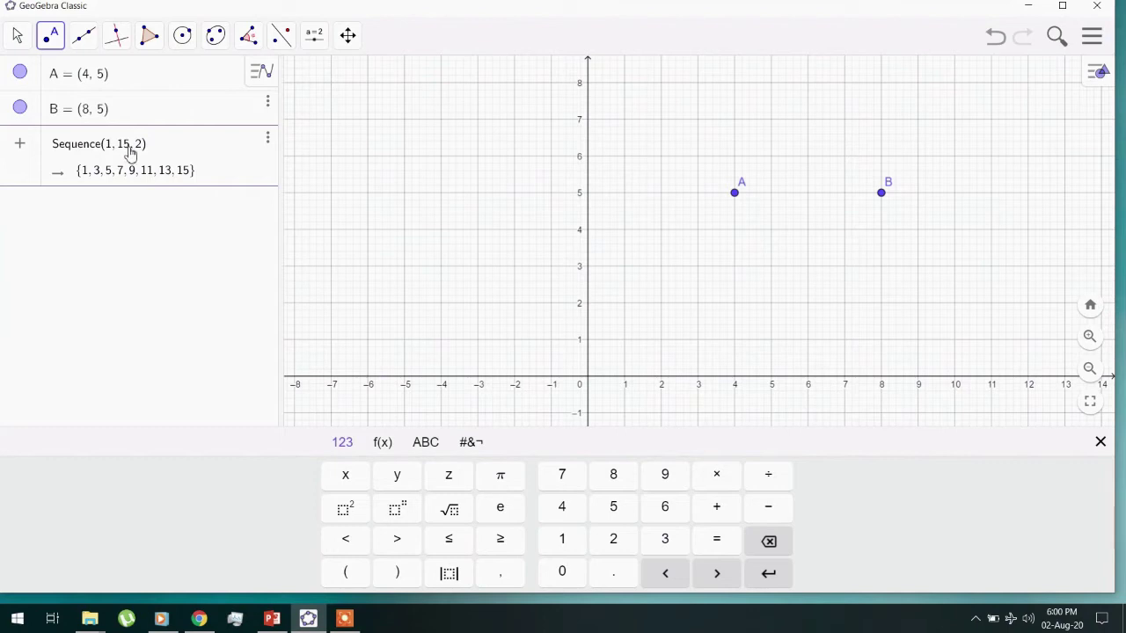
Step: Set the sequence's end value to 16 and its start value to 5
key(BackSpace)
text(6)
click(112, 148)
key(BackSpace)
text(5)
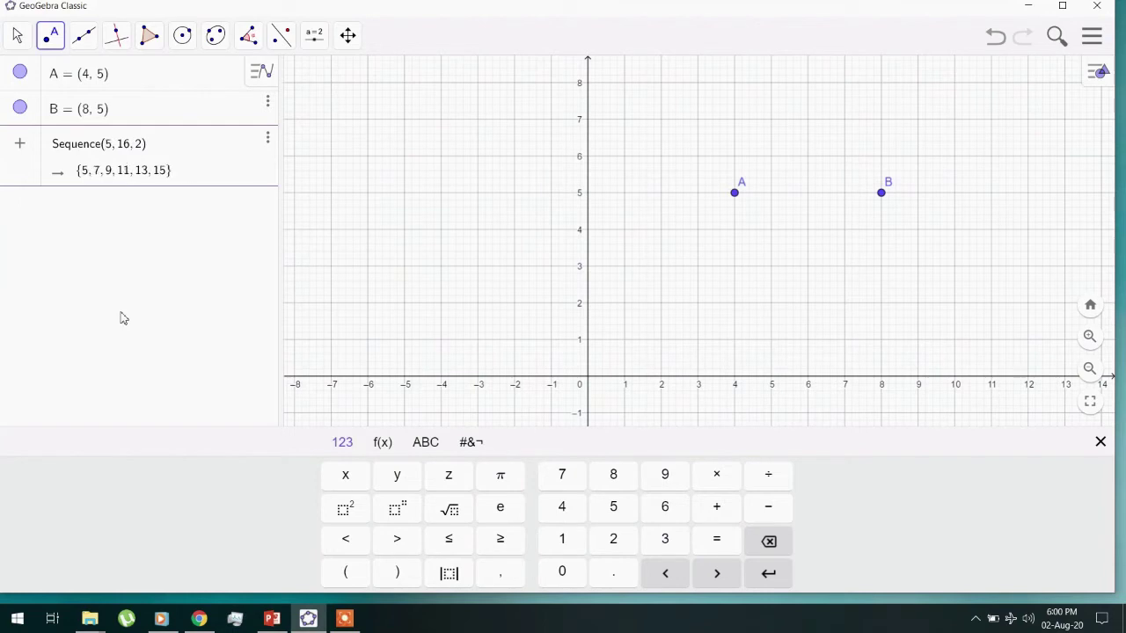
Step: Set the sequence's end value to 100
click(132, 147)
key(BackSpace)
text(00)
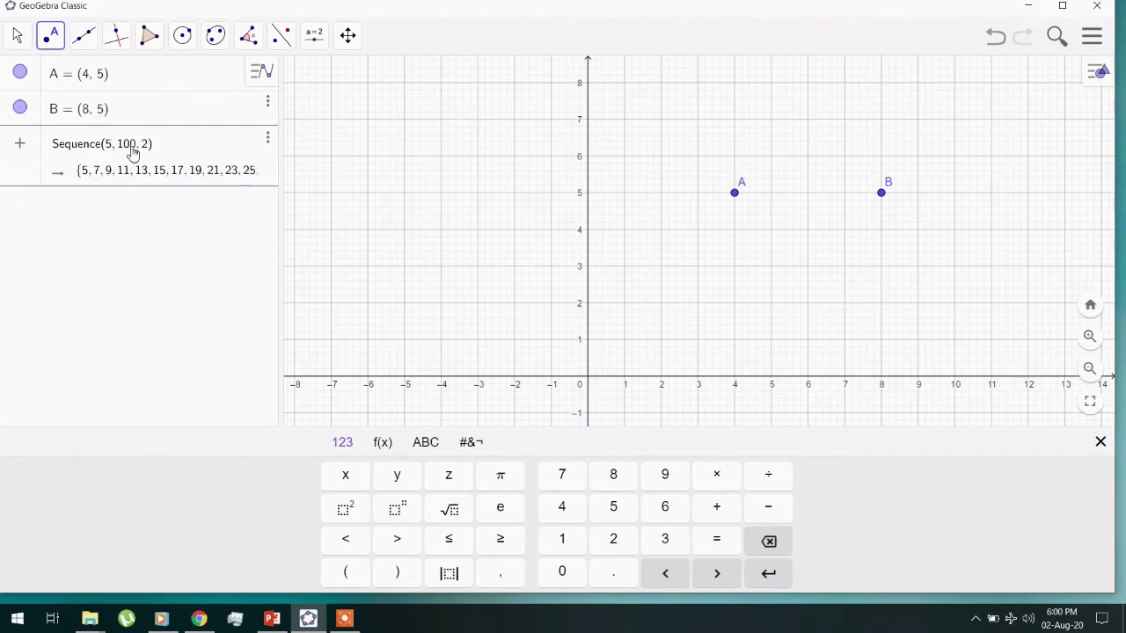
Step: Change the sequence's increment to 5, keeping the start value 5 and the end value 100
click(149, 150)
key(BackSpace)
text(5)
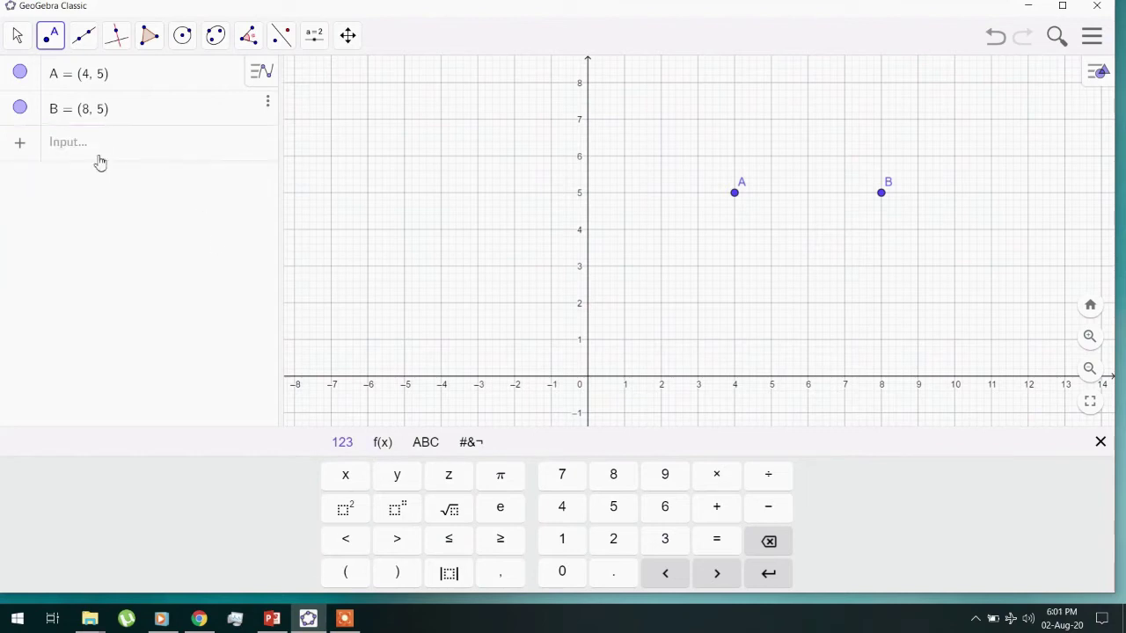
Step: Insert a Polygon command that takes two points and a number of vertices
click(70, 144)
text(p)
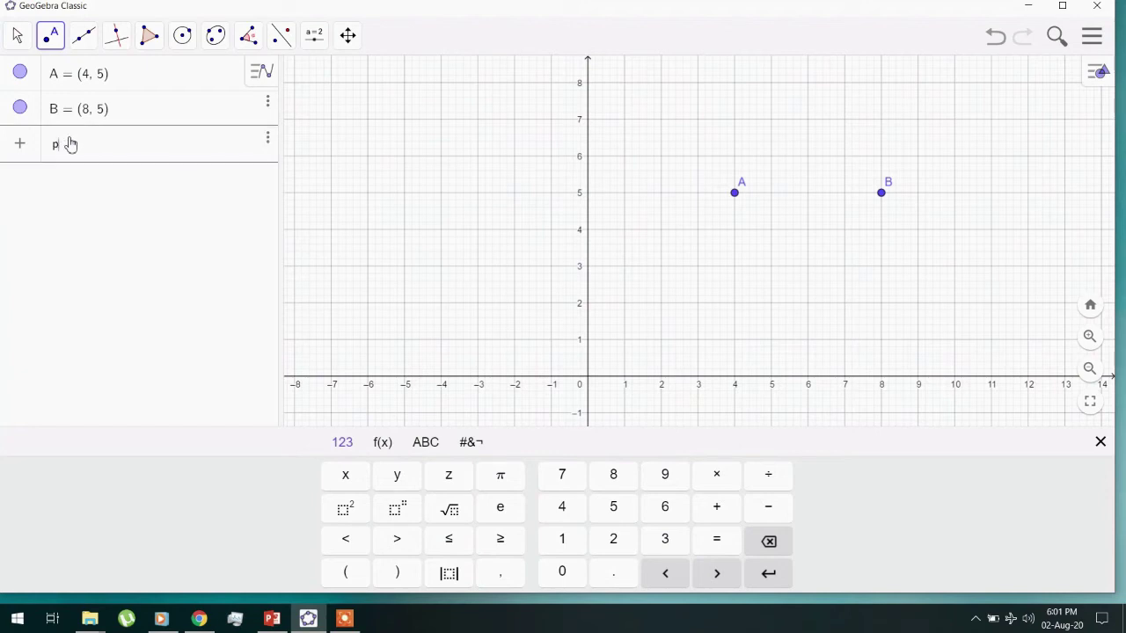
text(olygon)
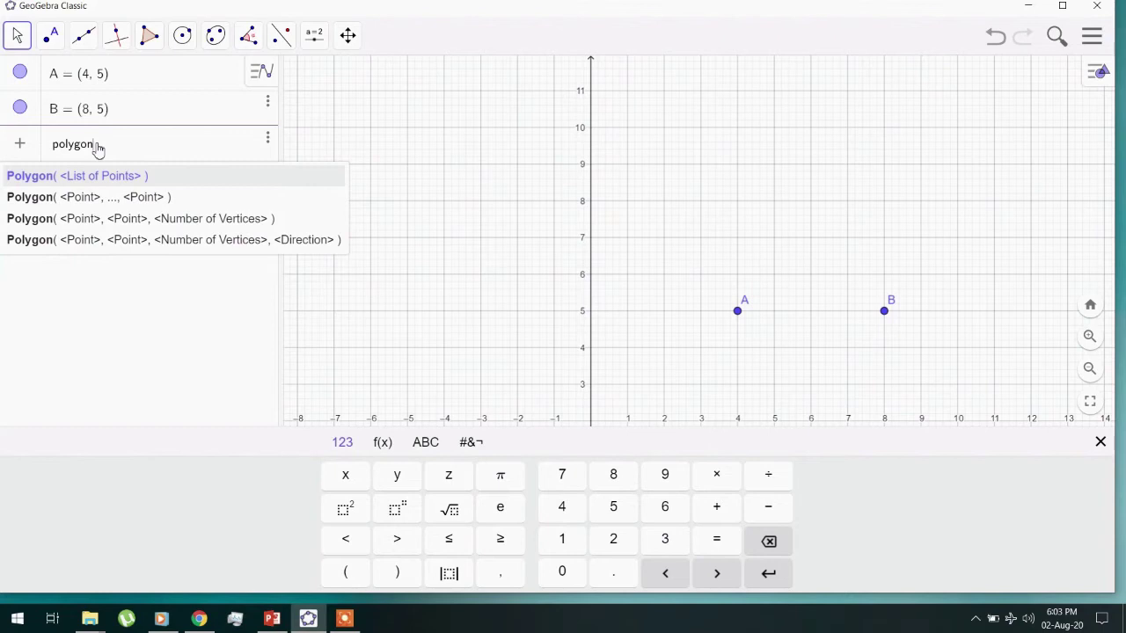
key(Down)
key(Down)
key(Return)
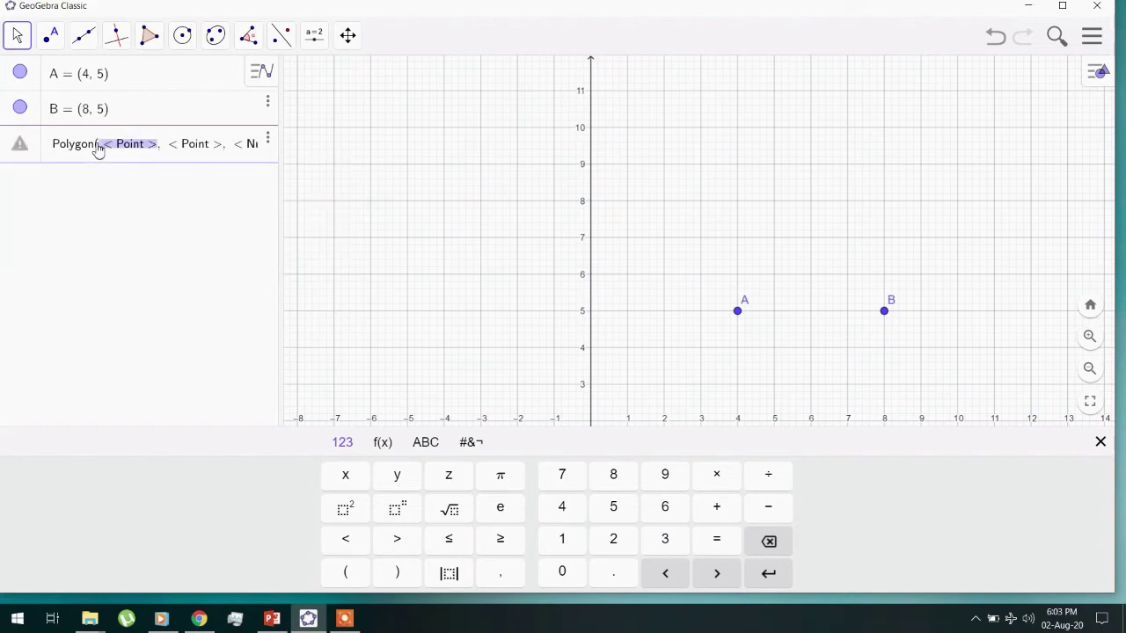
Step: Fill in the polygon's arguments as points A and B with 3 vertices
click(98, 148)
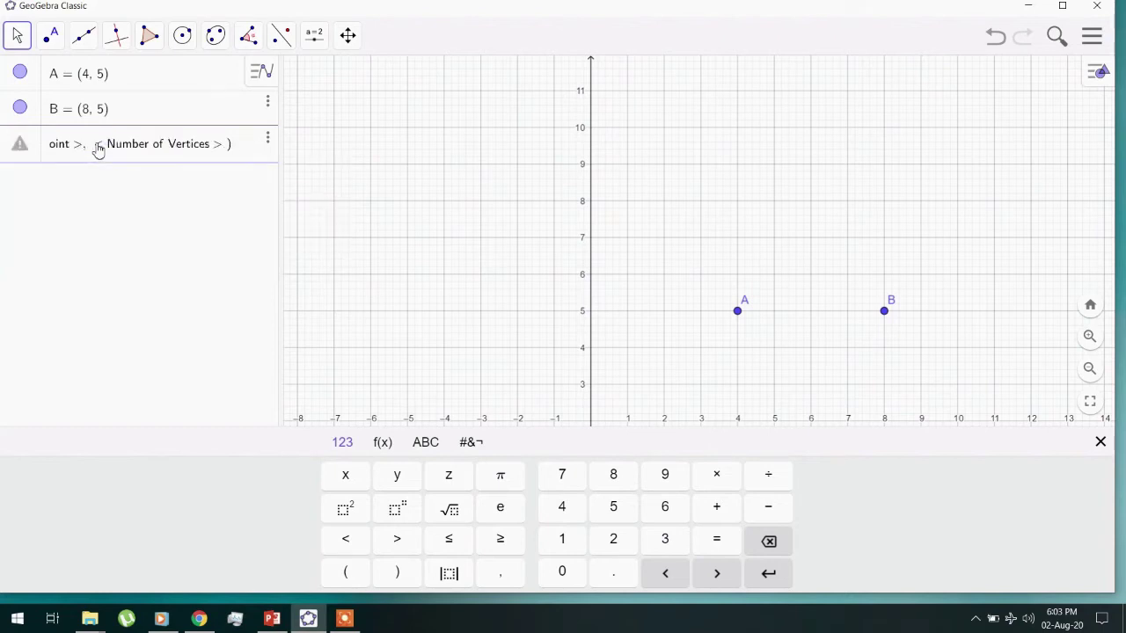
text(,A)
key(BackSpace)
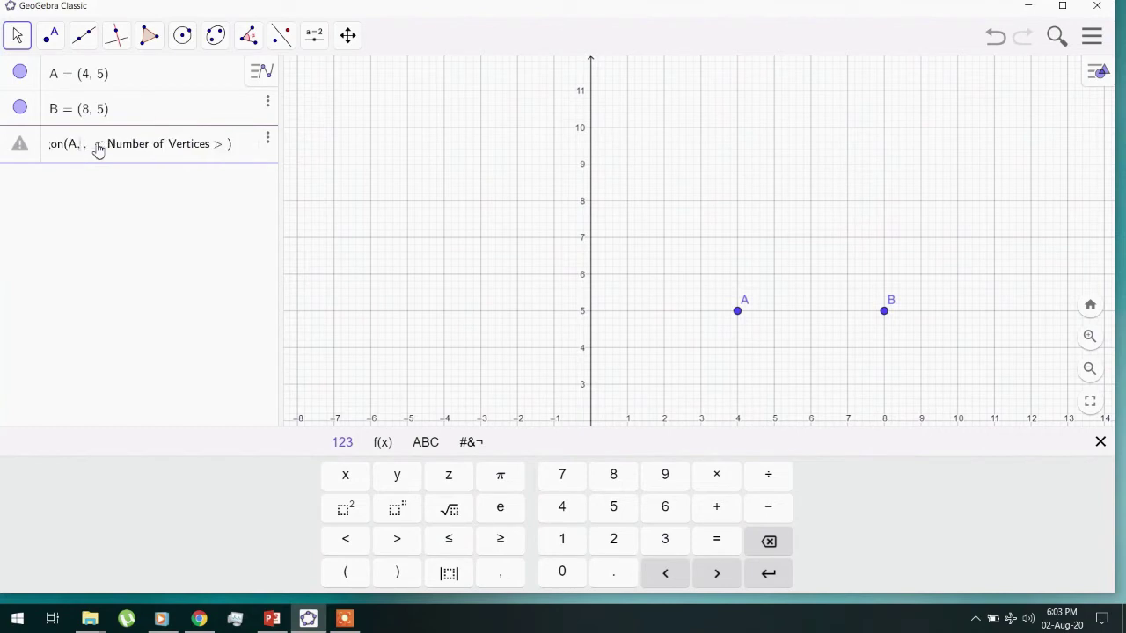
text(B, )
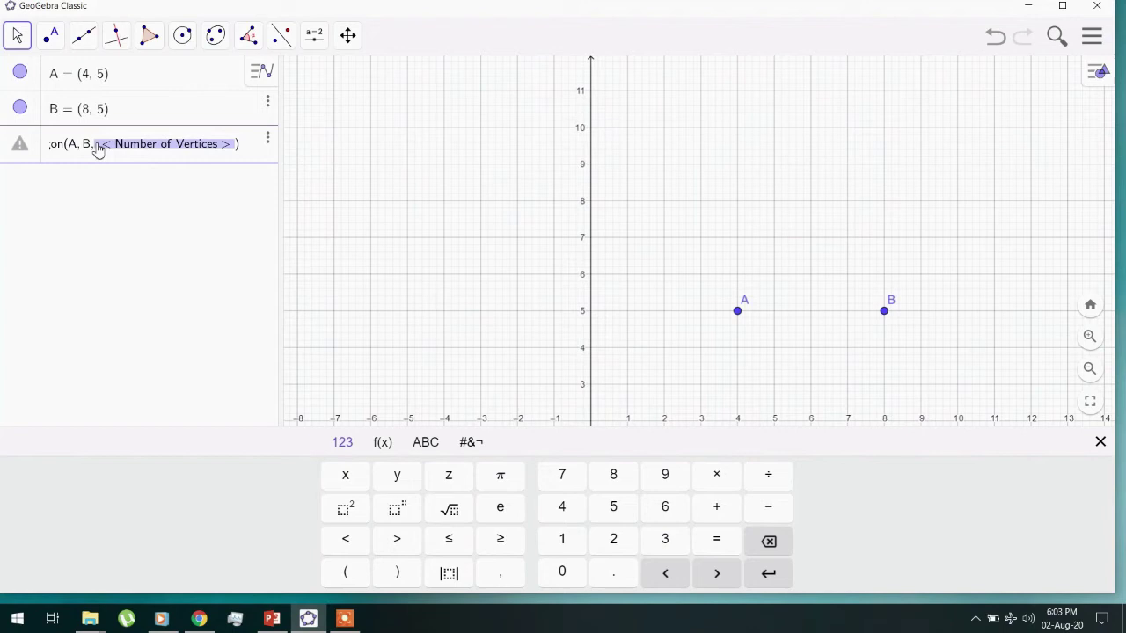
text(3)
key(Return)
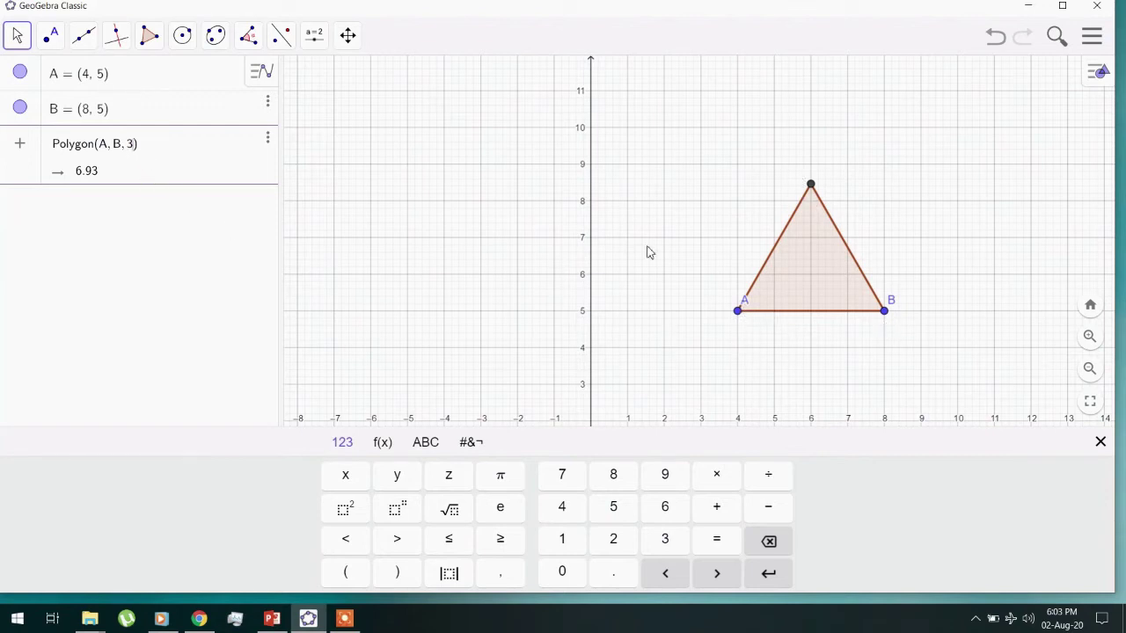
Step: Change the polygon's number of vertices to 4
key(BackSpace)
text(4)
key(Return)
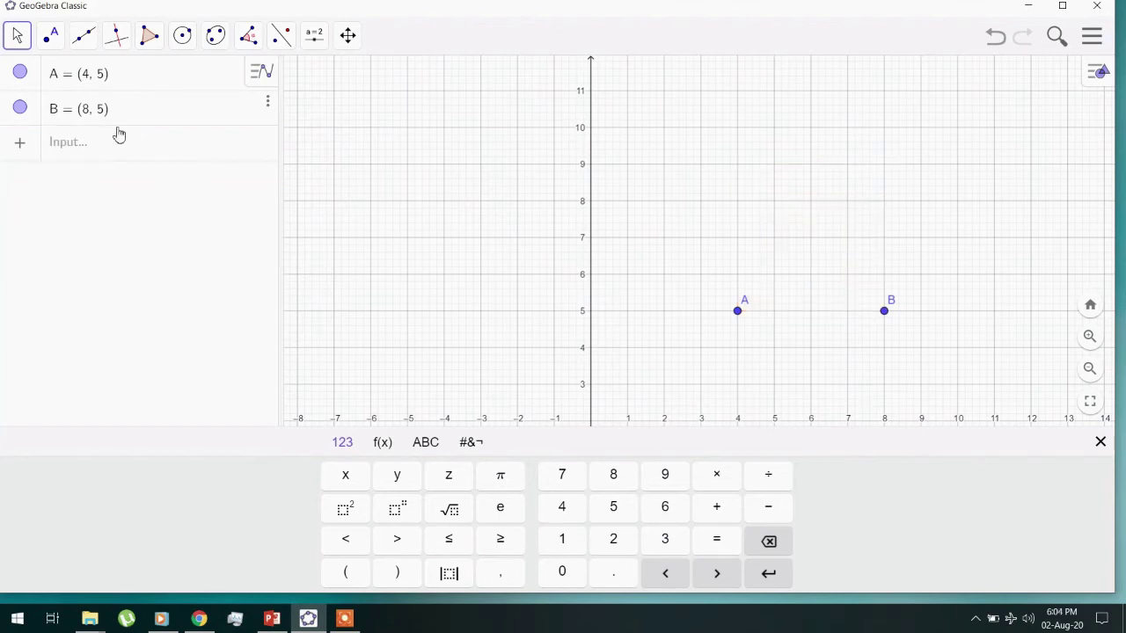
Step: Start a new Sequence command and nest a Polygon command inside it as the expression
click(119, 147)
text(Seque)
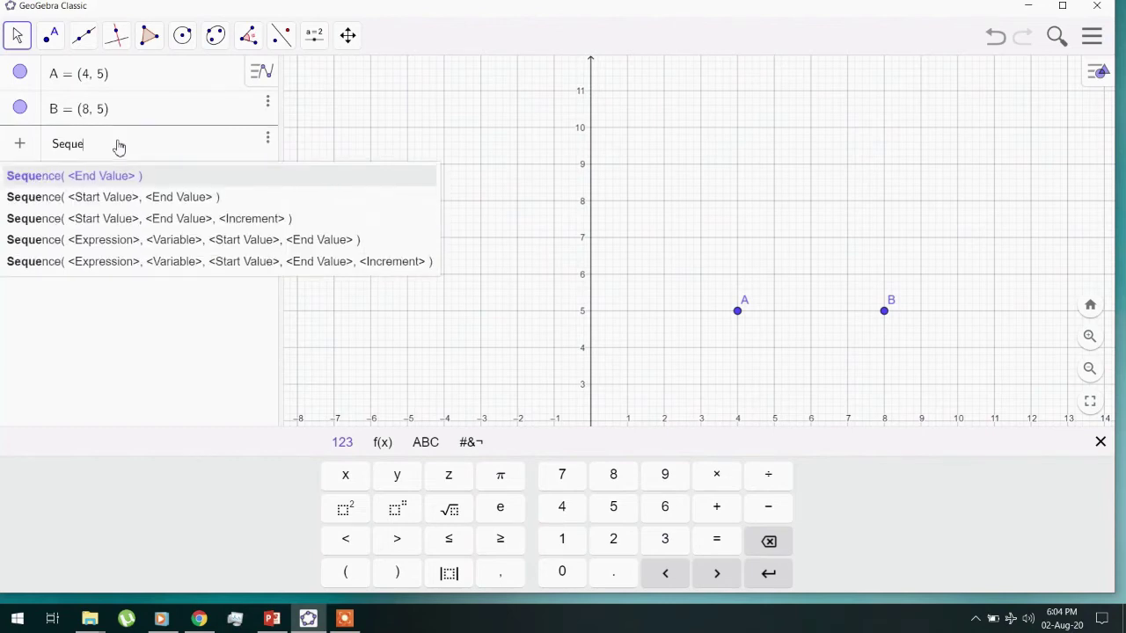
key(Return)
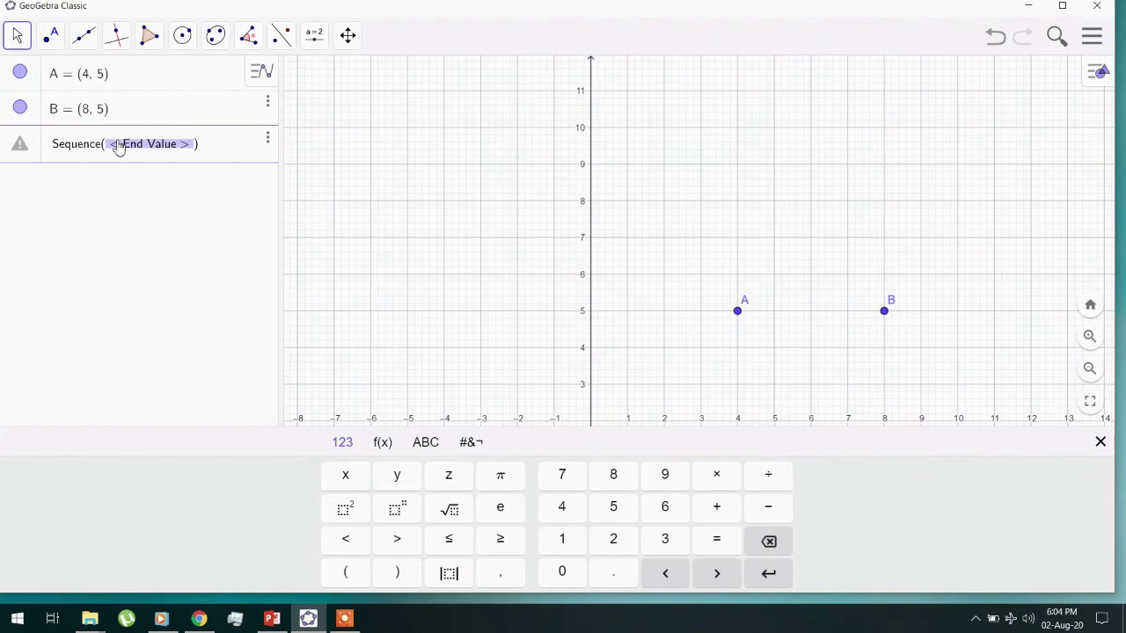
text(Poly)
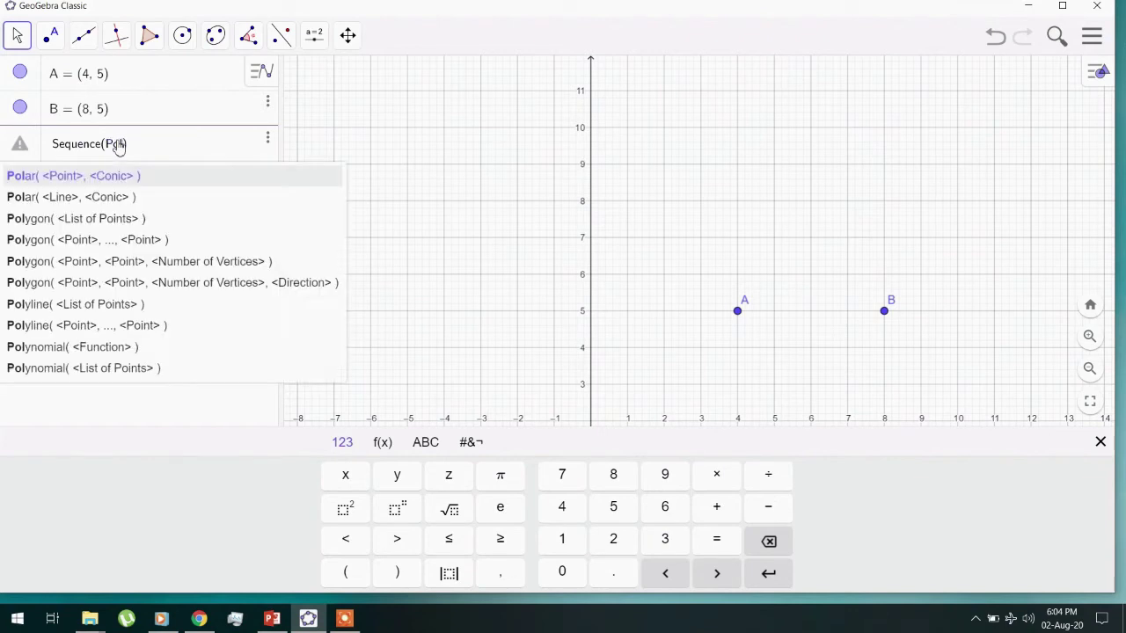
key(Return)
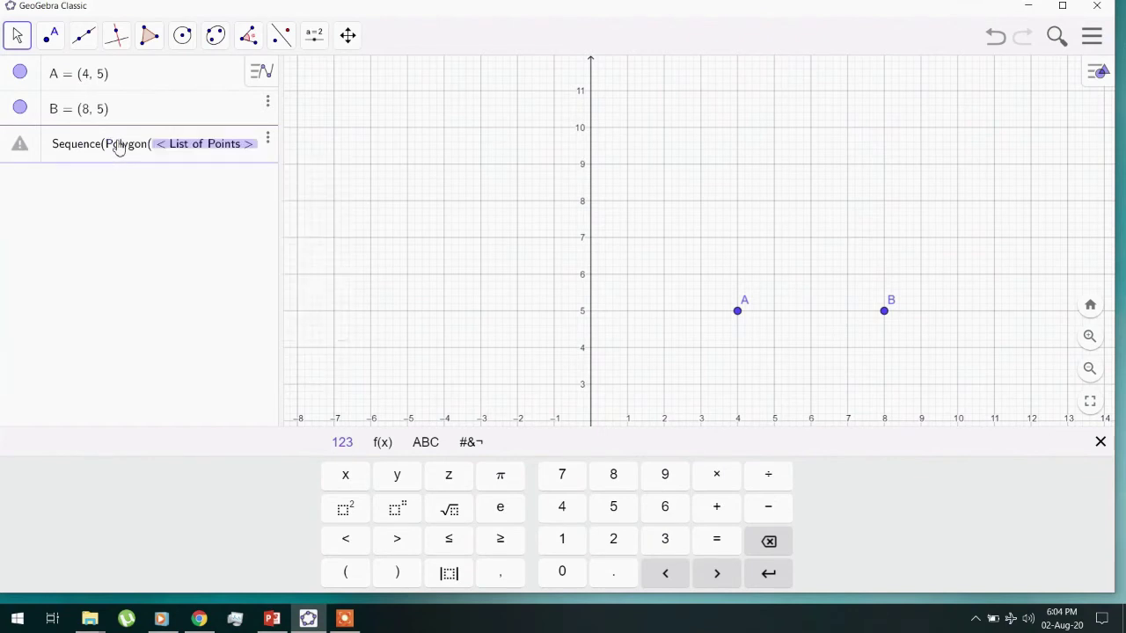
Step: Complete and enter the nested command as Sequence(Polygon(A, B, n), n, 3, 10)
text(A)
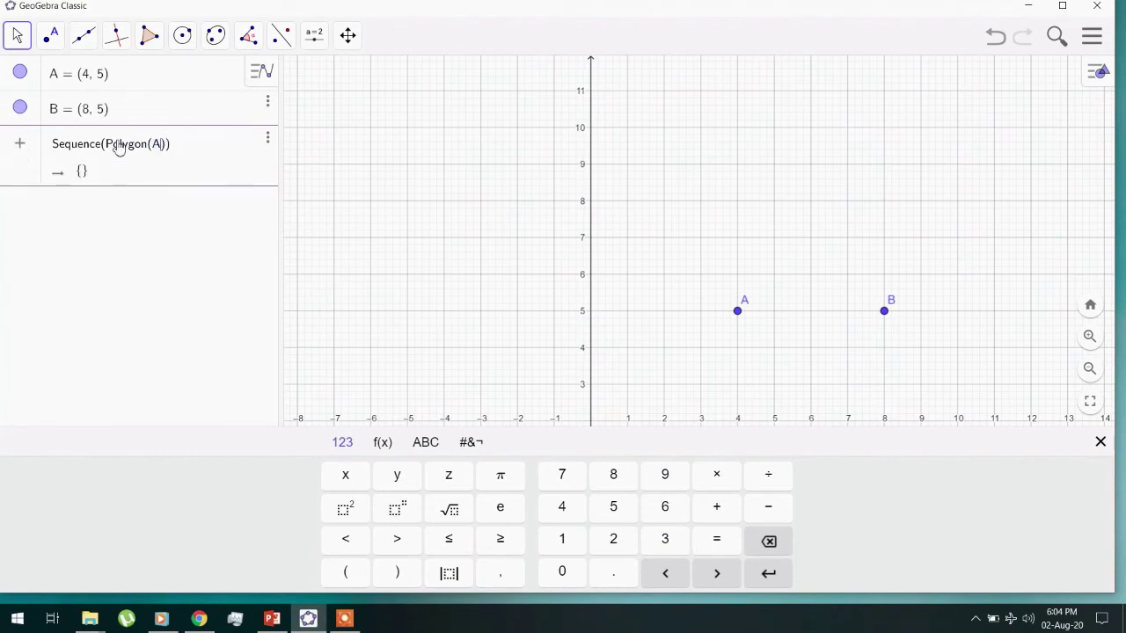
text(, B,)
text(n)
text(, n,)
text(3, )
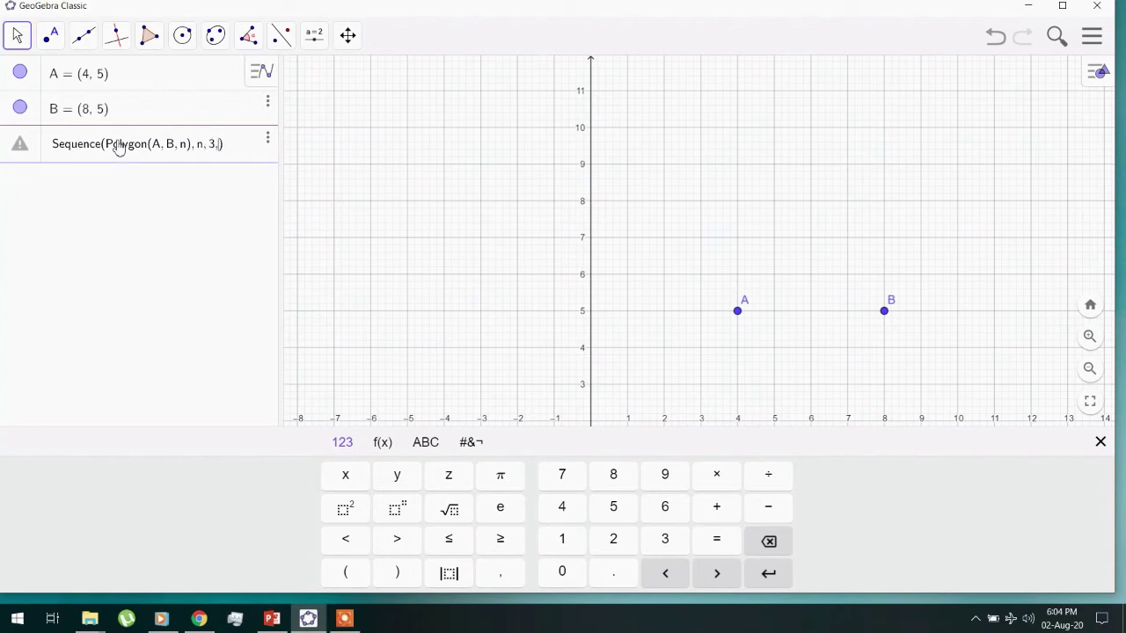
text(10)
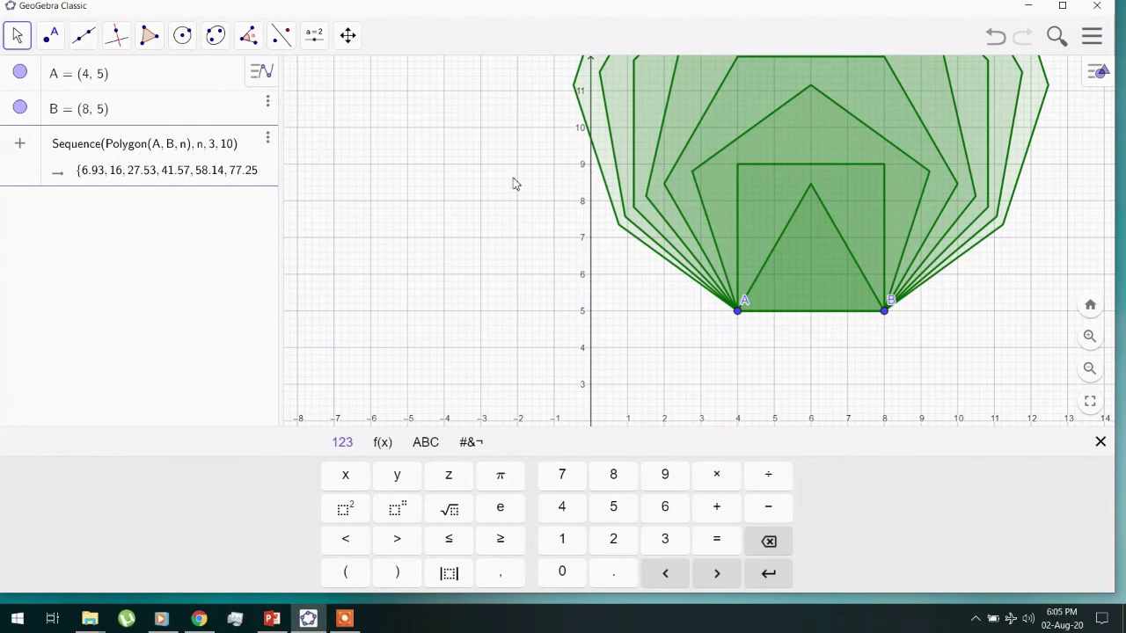
key(Return)
click(499, 264)
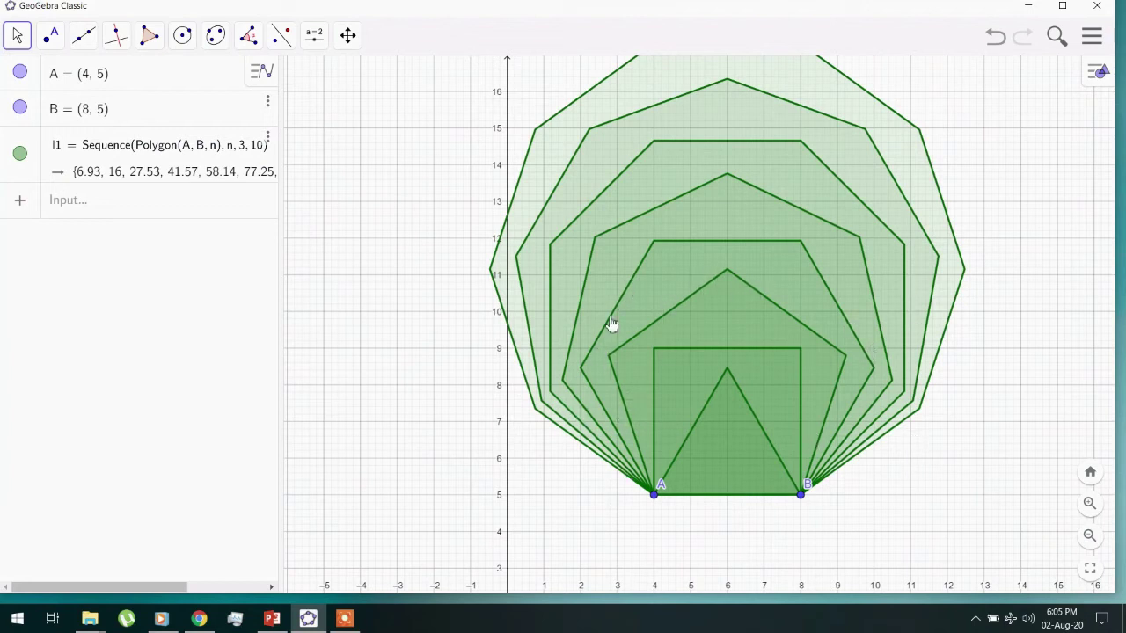
Step: Change the polygon sequence's start value to 4, keeping the end value 10
click(248, 154)
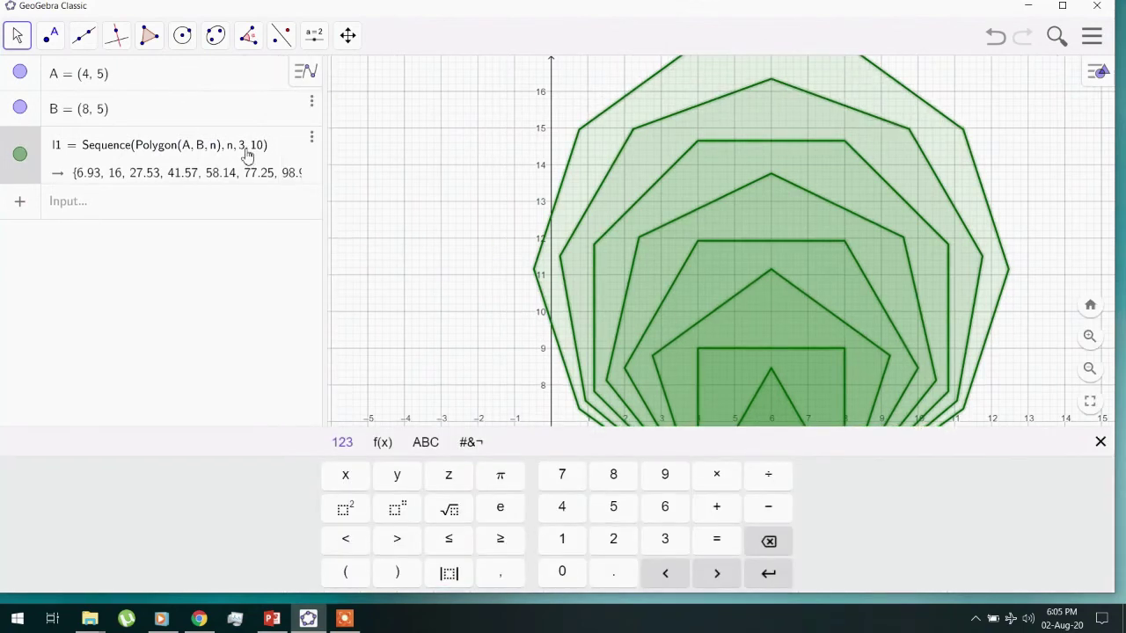
key(BackSpace)
text(2)
key(BackSpace)
text(3)
key(BackSpace)
text(4)
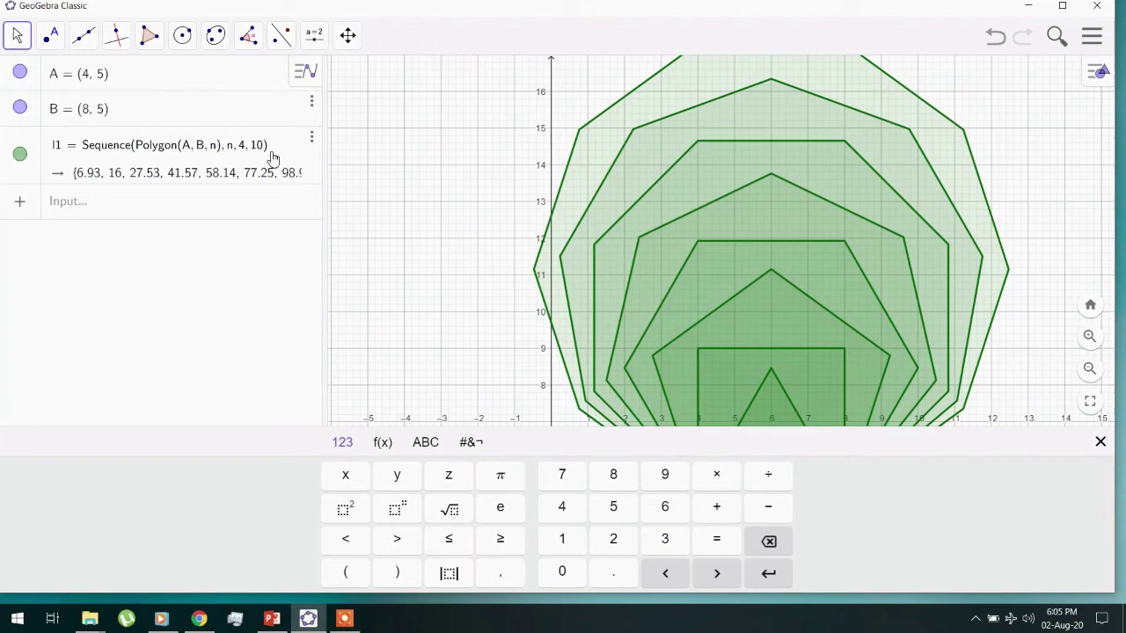
key(Return)
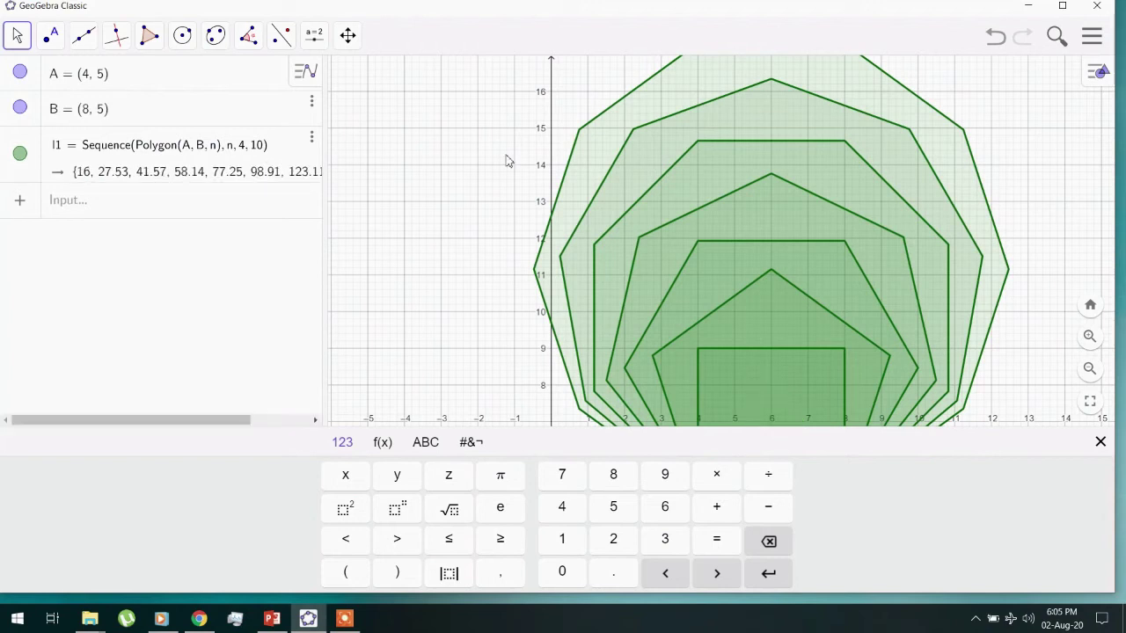
click(808, 283)
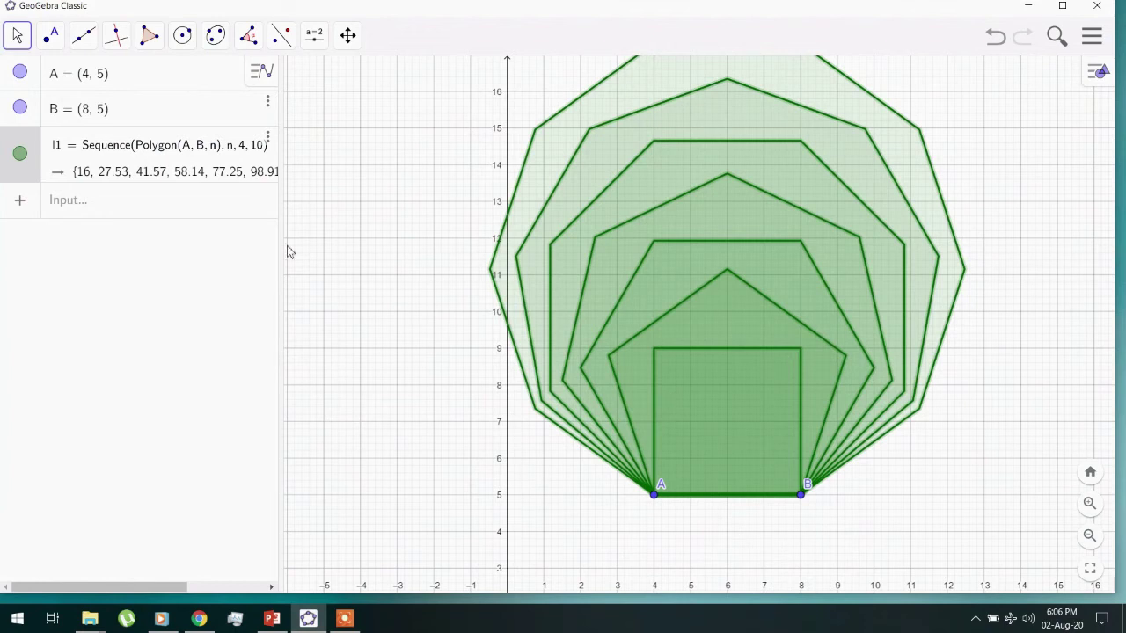
Step: Hide the on-screen keyboard and delete the polygon sequence
click(242, 202)
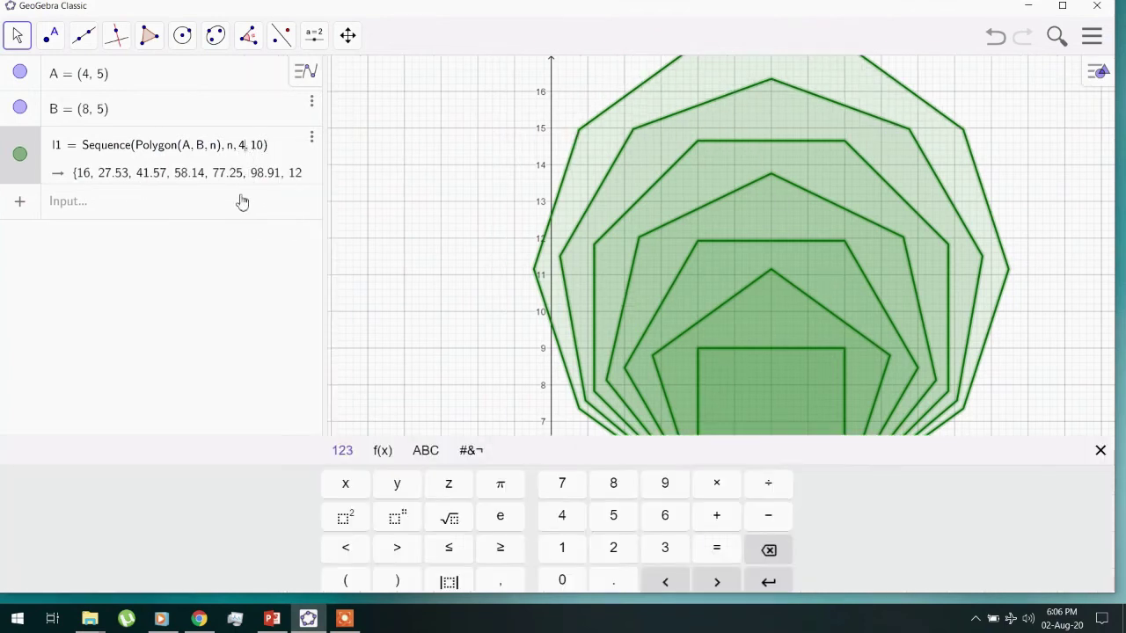
click(1100, 442)
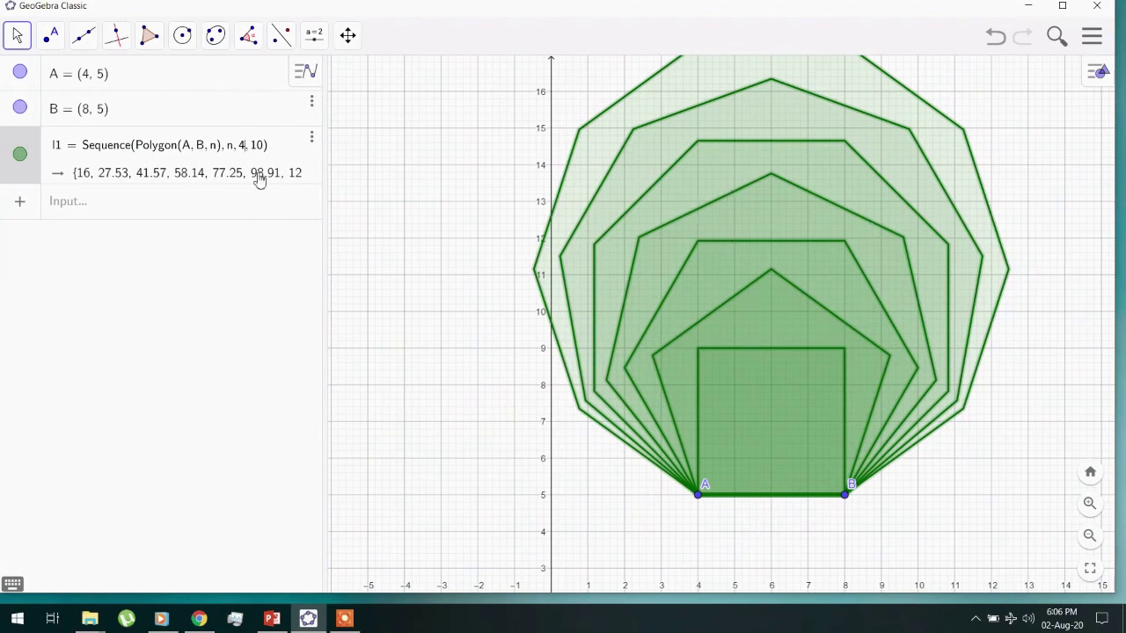
click(312, 137)
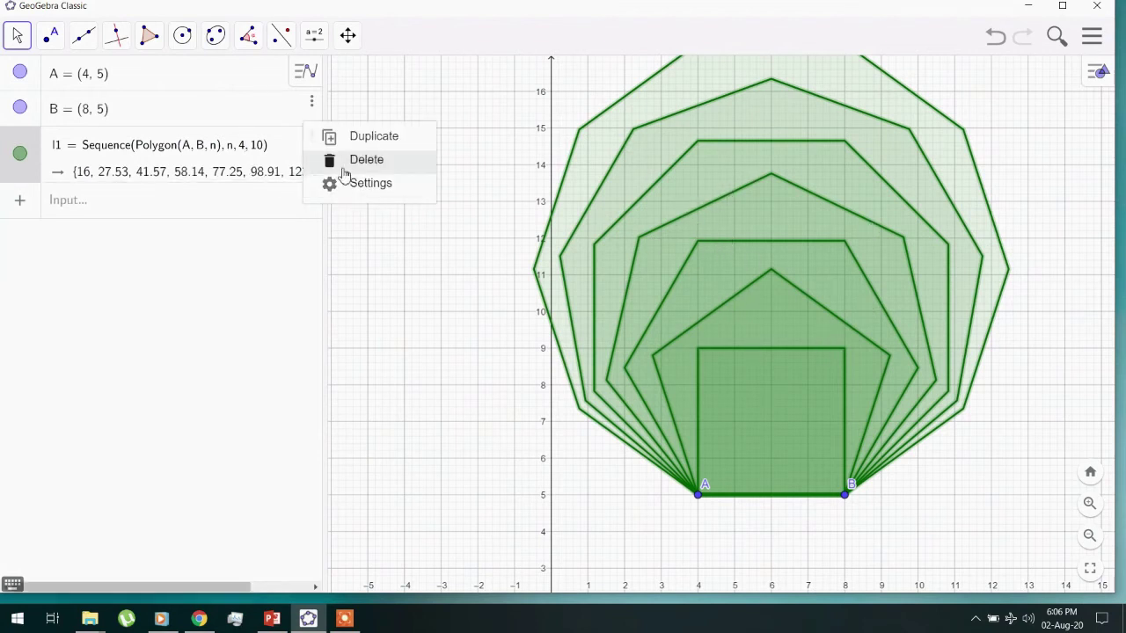
click(344, 162)
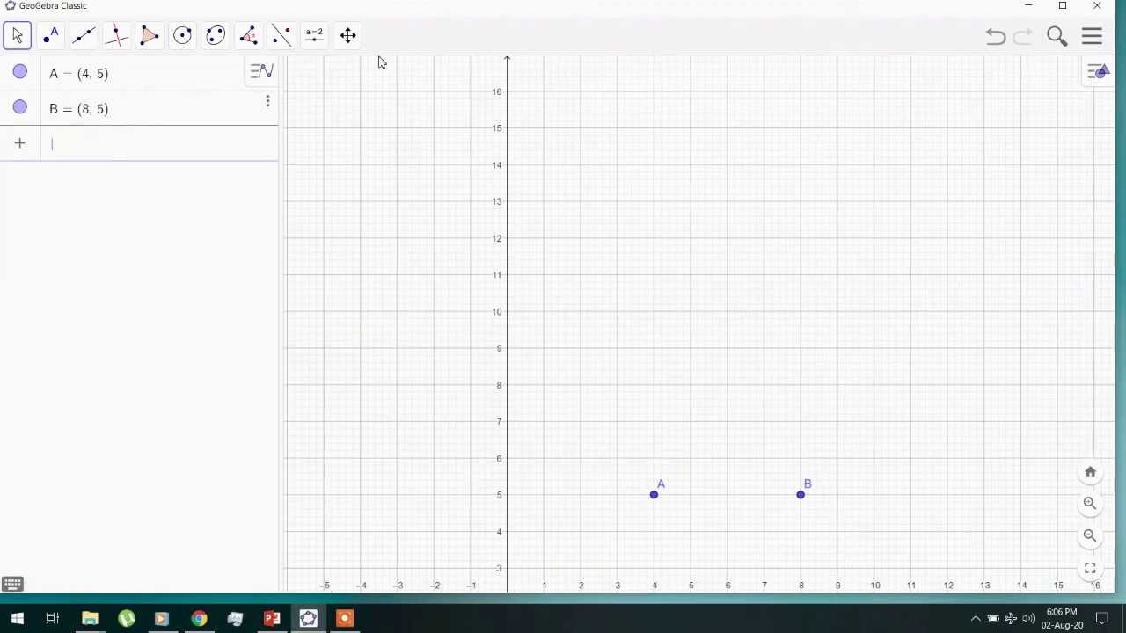
Step: Place a number slider in the graphics view above points A and B and name it m = 1
click(316, 37)
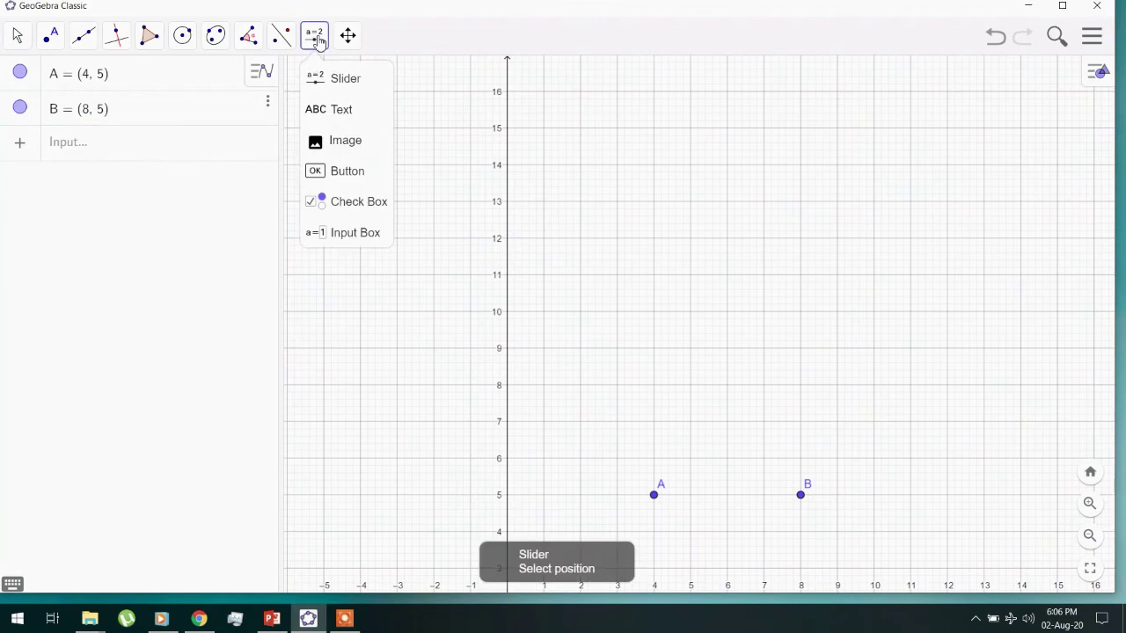
click(328, 82)
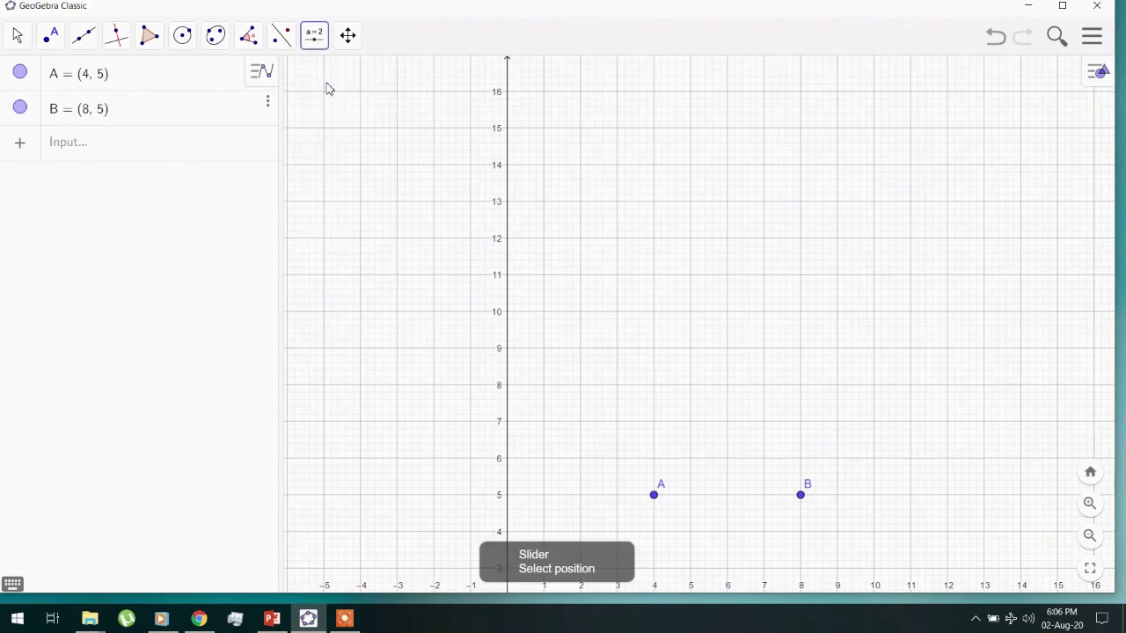
click(665, 207)
double_click(415, 218)
text(m = 1)
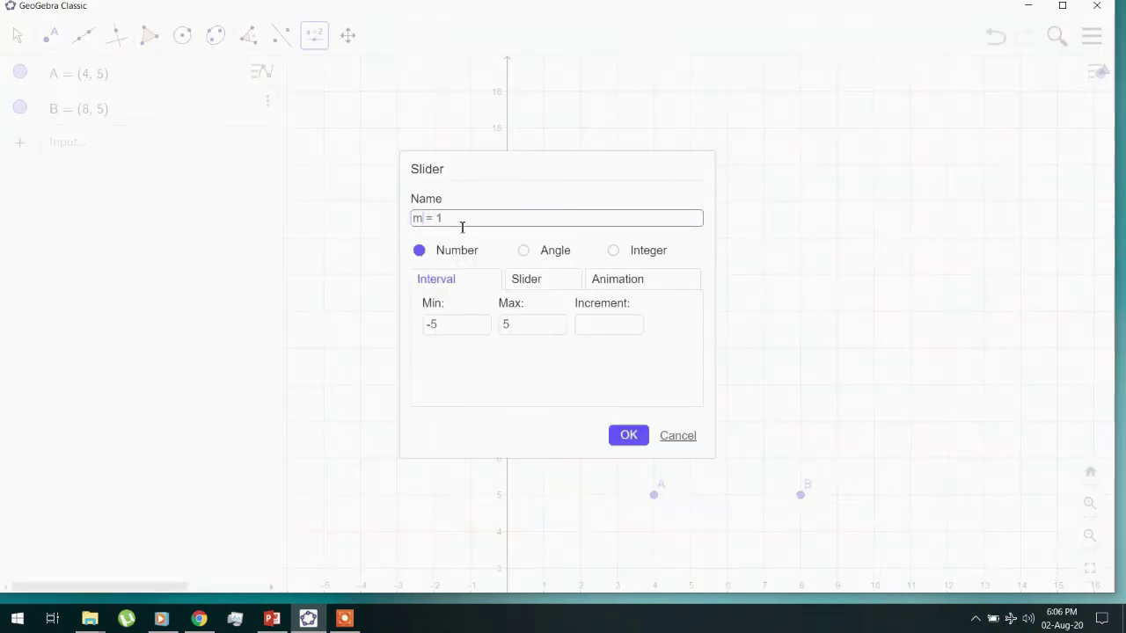
Step: Set slider m's minimum to 1, maximum to 10 and increment to 1, and create it
double_click(444, 327)
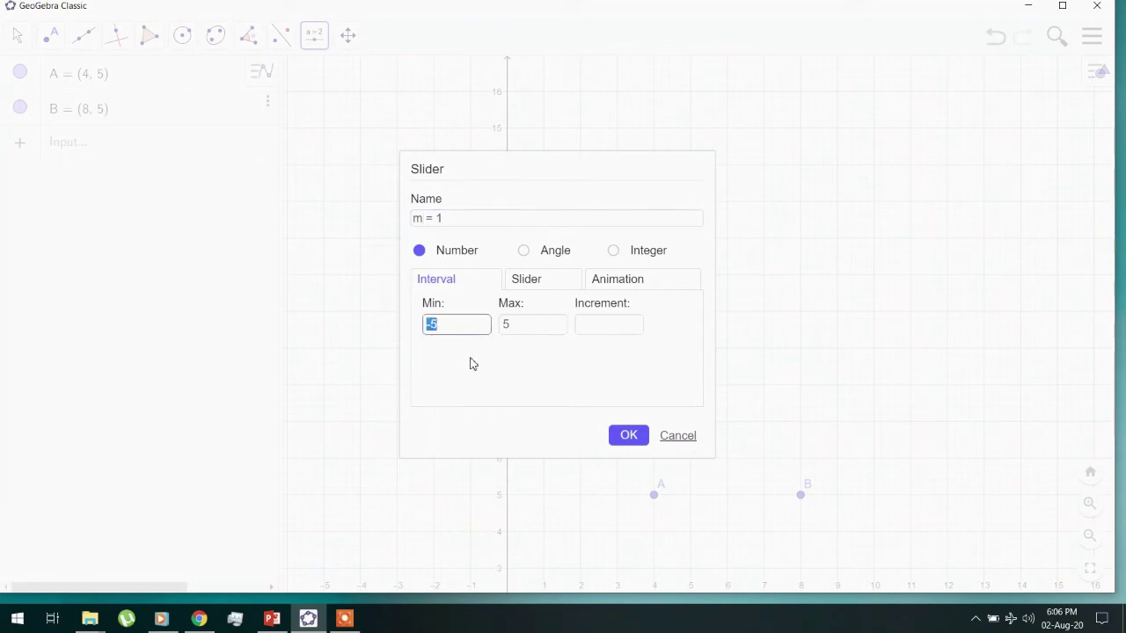
double_click(499, 327)
text(10)
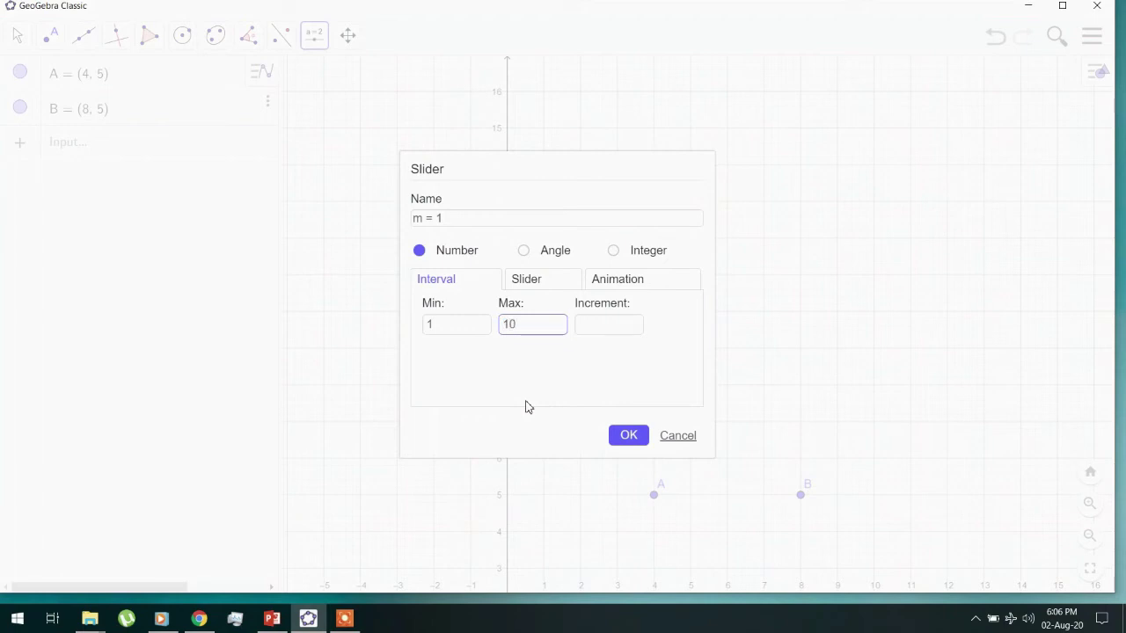
click(615, 318)
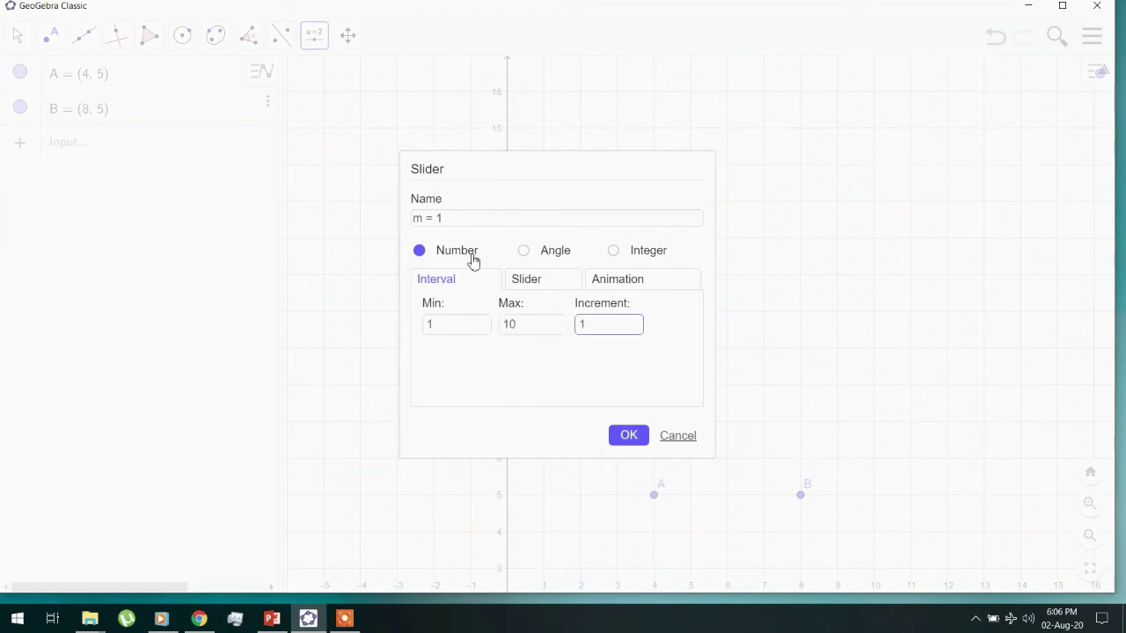
click(629, 437)
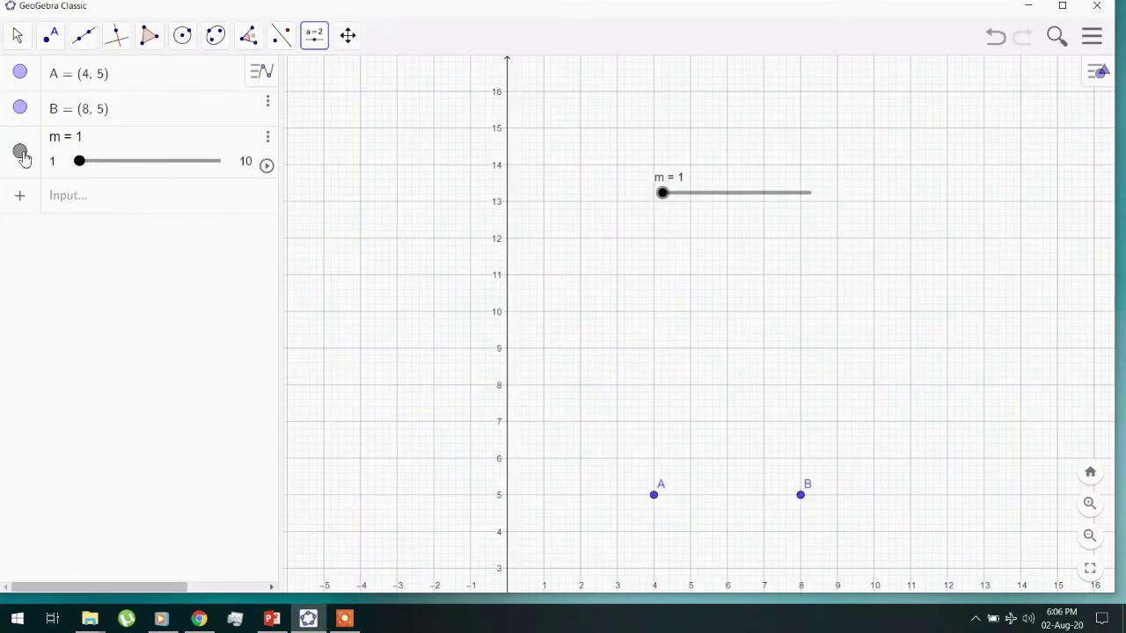
Step: Hide slider m in the graphics view and show it again
click(20, 155)
click(677, 437)
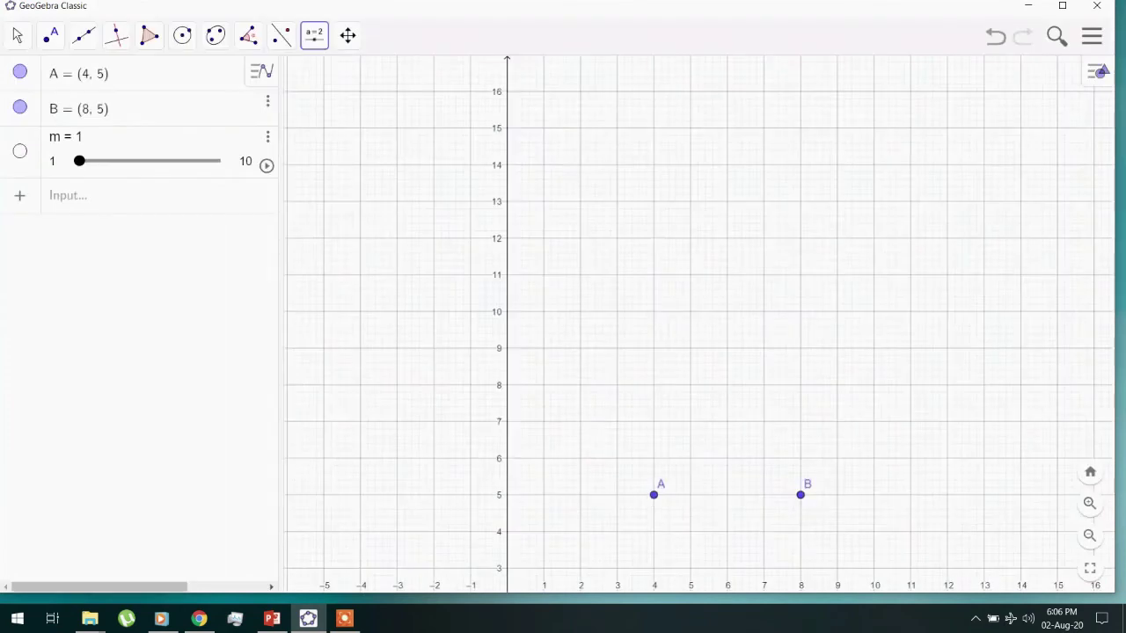
click(21, 155)
key(Return)
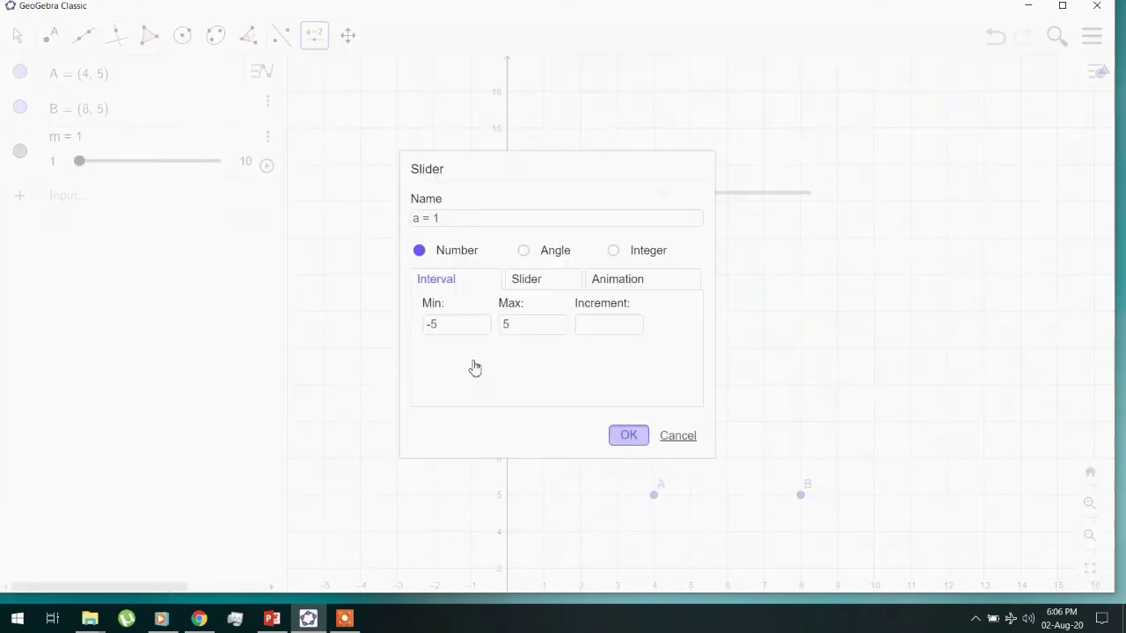
click(268, 192)
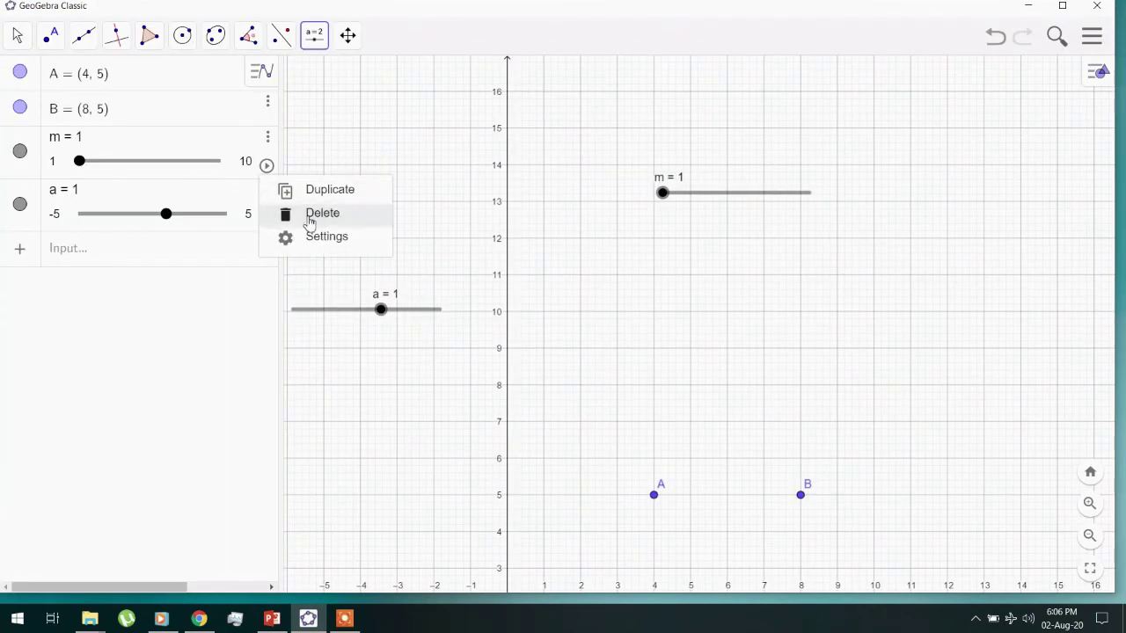
click(313, 214)
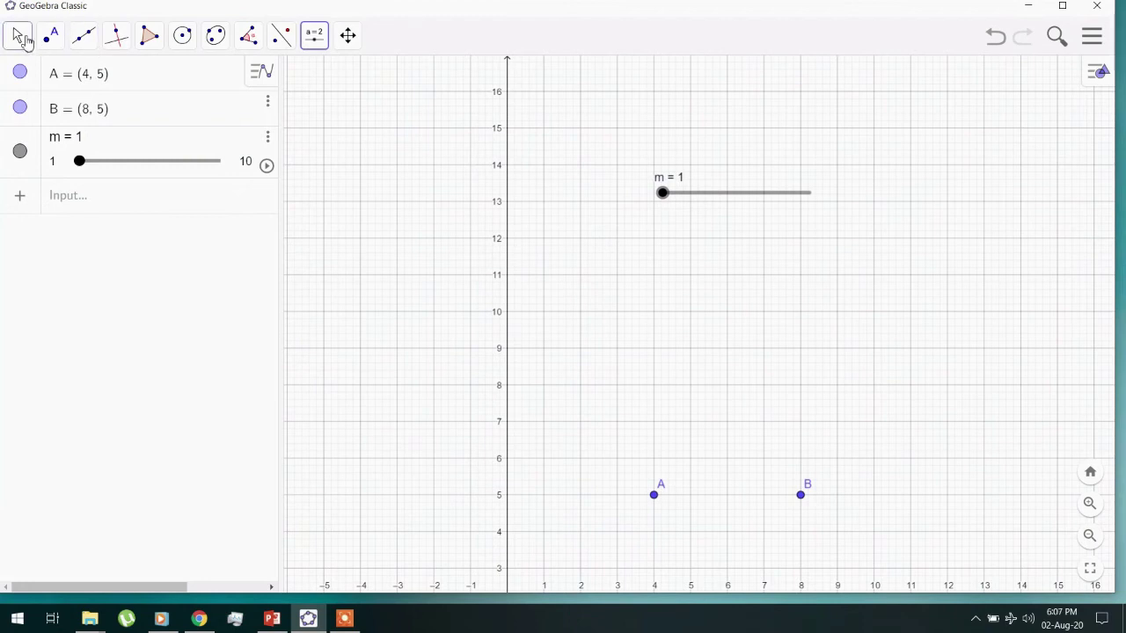
Step: Animate slider m and raise its animation speed to 4×
click(25, 41)
click(266, 168)
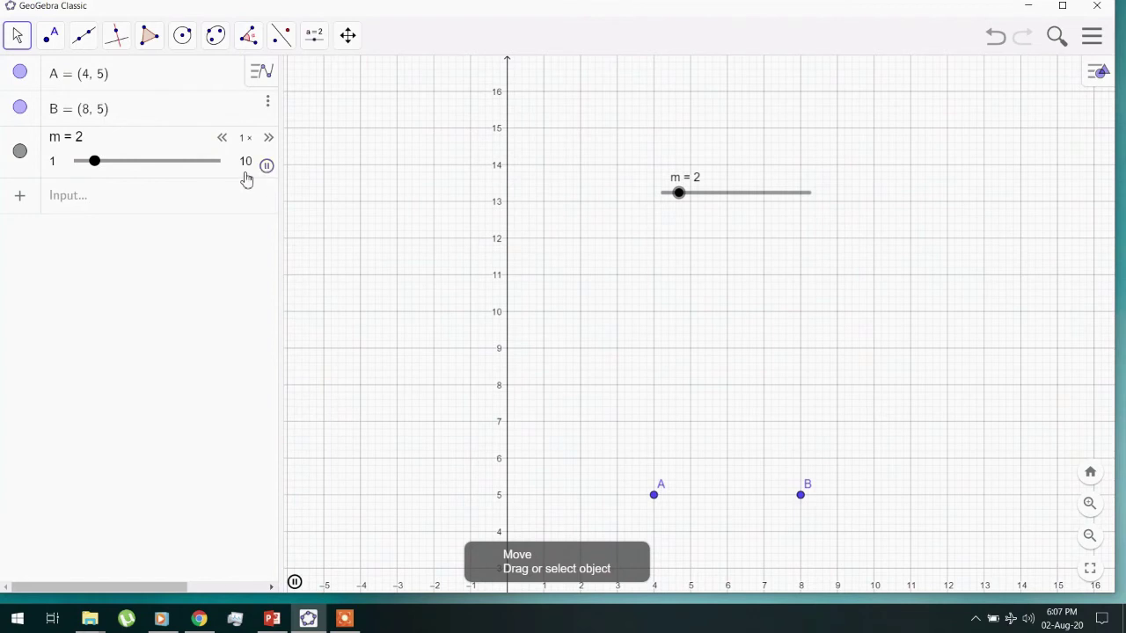
click(269, 139)
click(270, 140)
click(270, 140)
click(270, 140)
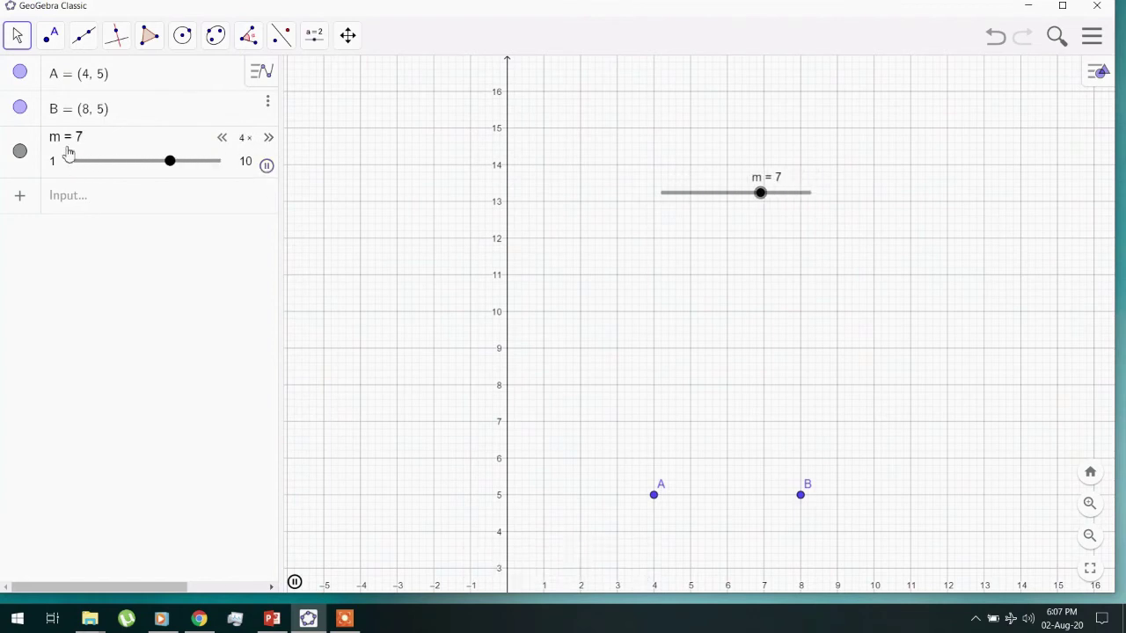
click(131, 296)
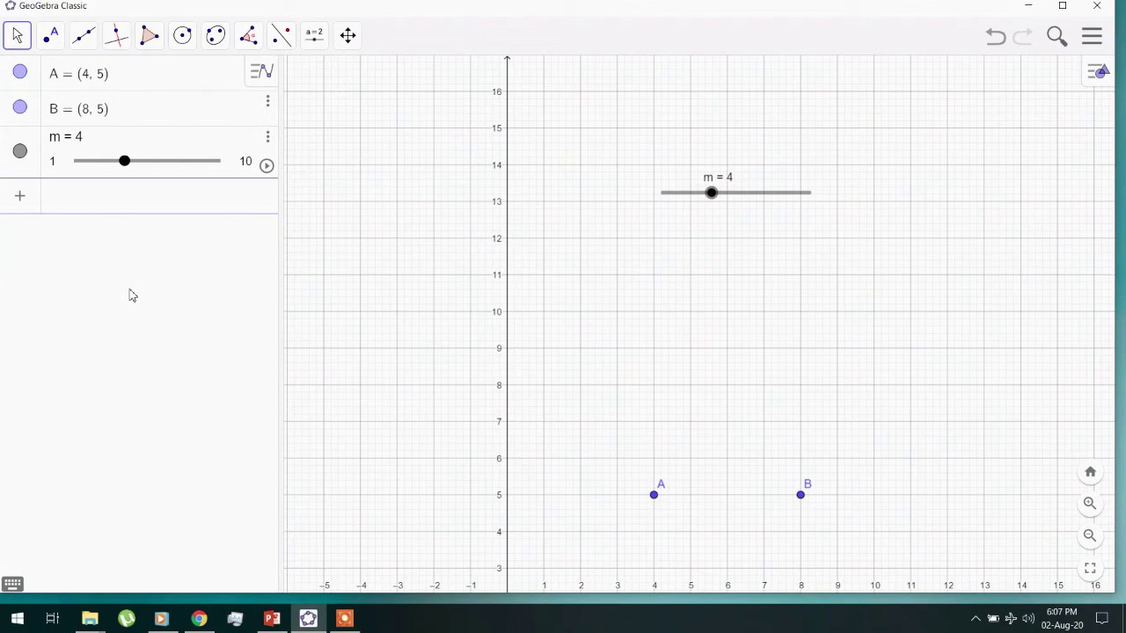
Step: Enter Polygon(A, B, m) and run slider m's animation to vary the number of vertices, stopping at m = 3
click(55, 142)
click(88, 334)
text(Polygon)
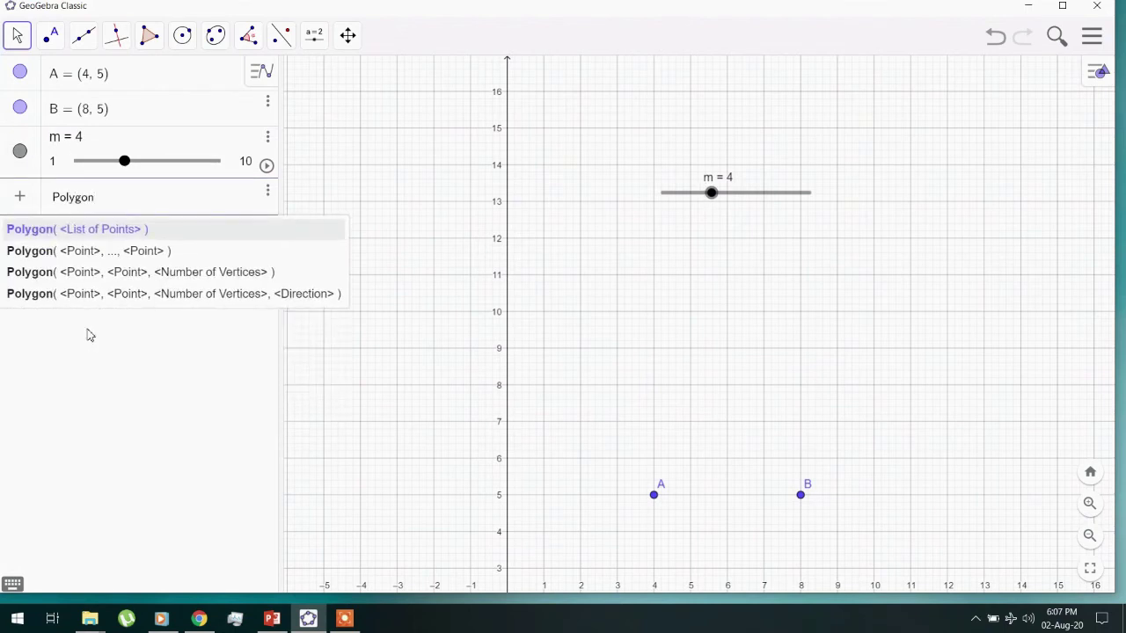
key(Return)
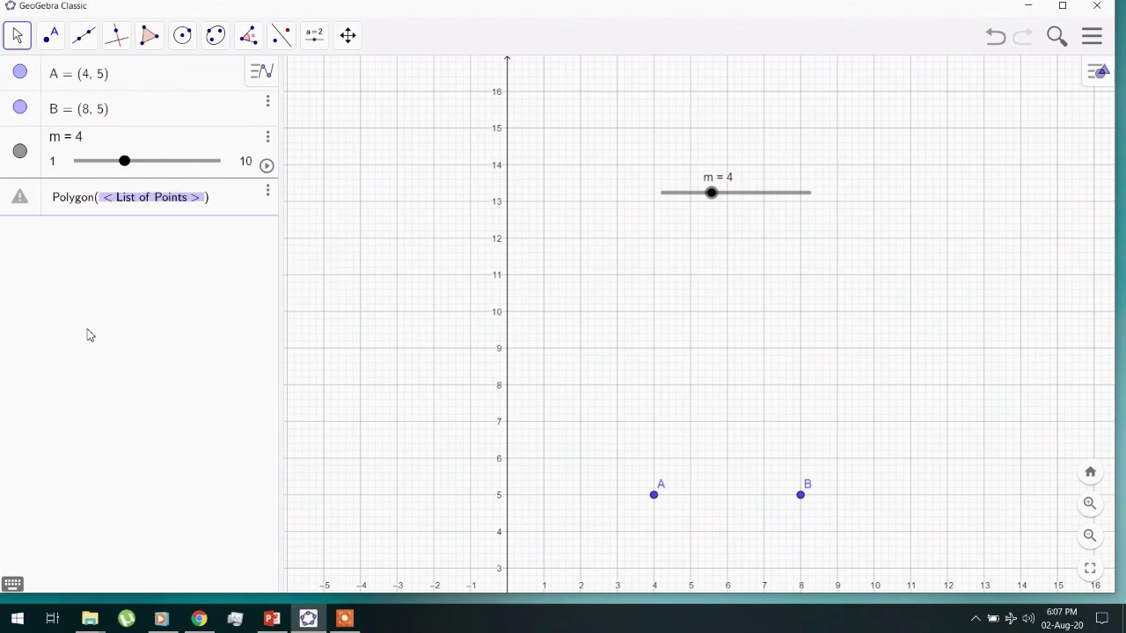
text(A,)
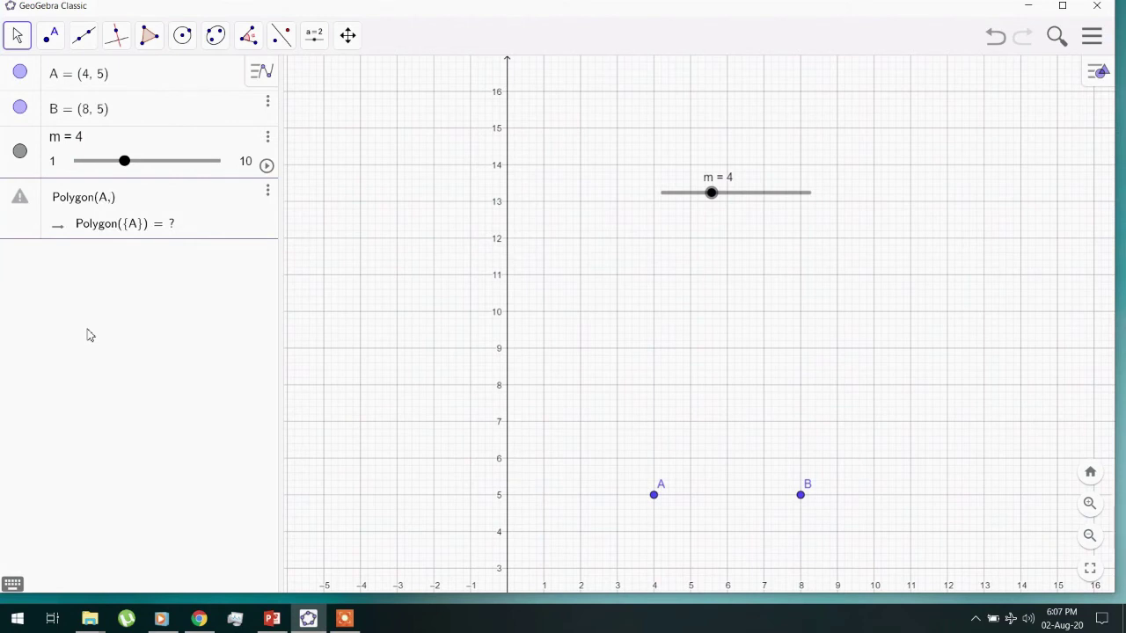
text(B,)
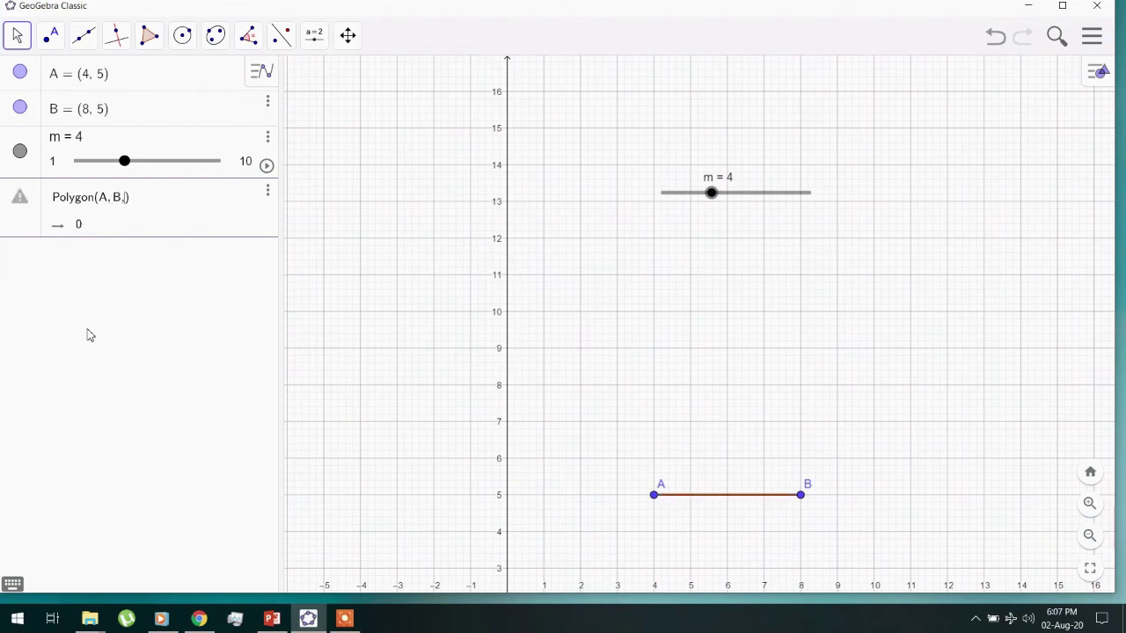
text(n)
text(m)
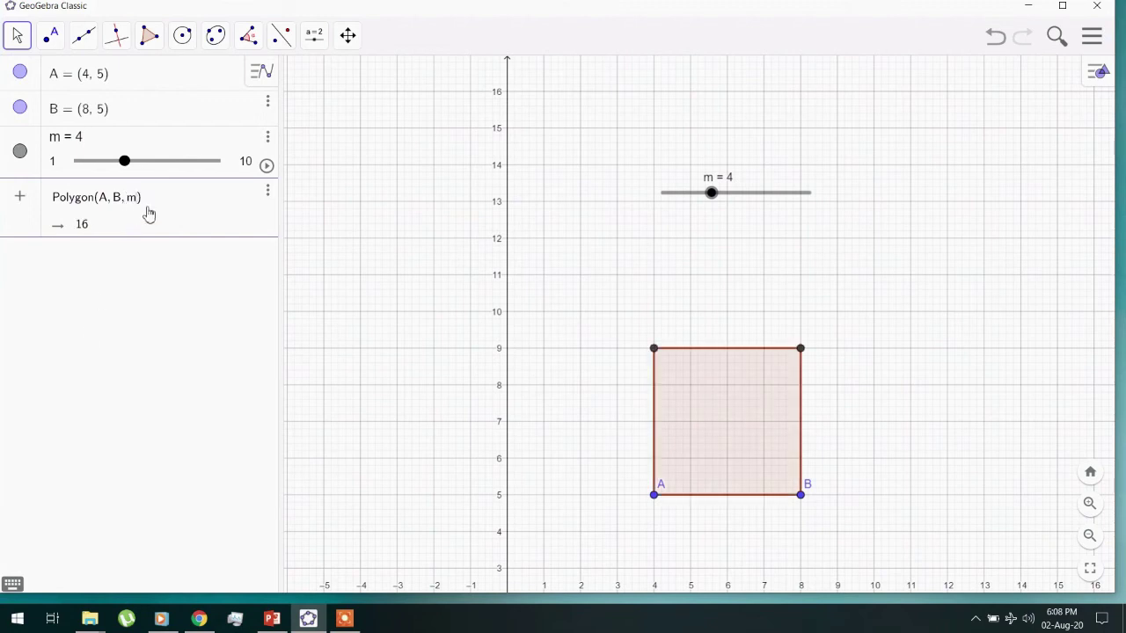
click(267, 165)
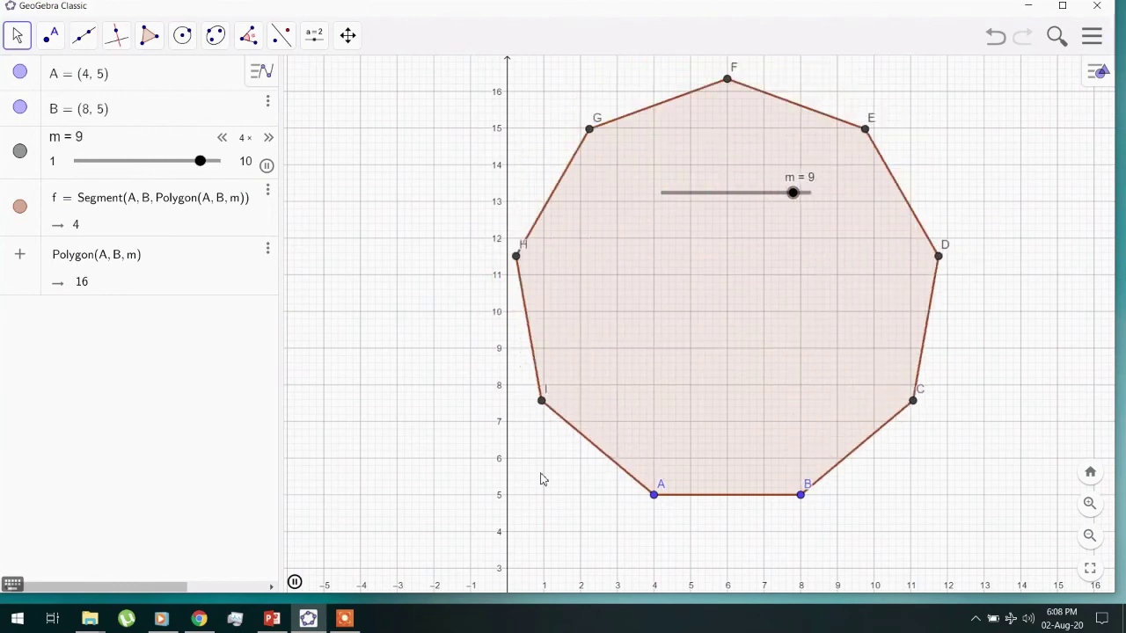
click(267, 165)
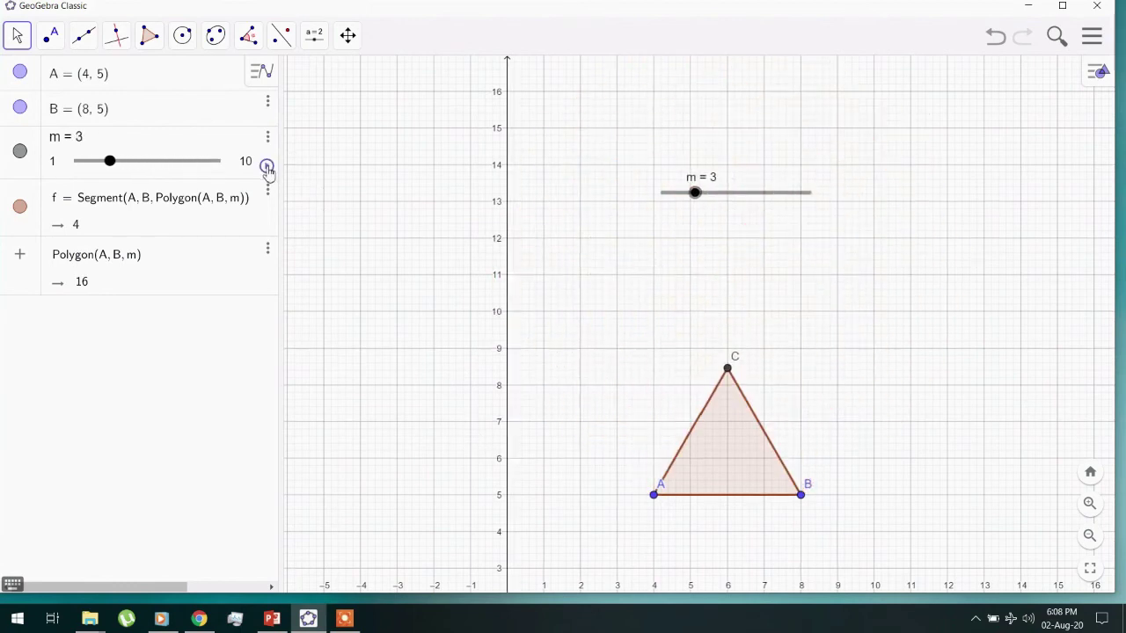
Step: Delete the polygon's segment f and clear the leftover Polygon(A, B, m) entry
click(267, 200)
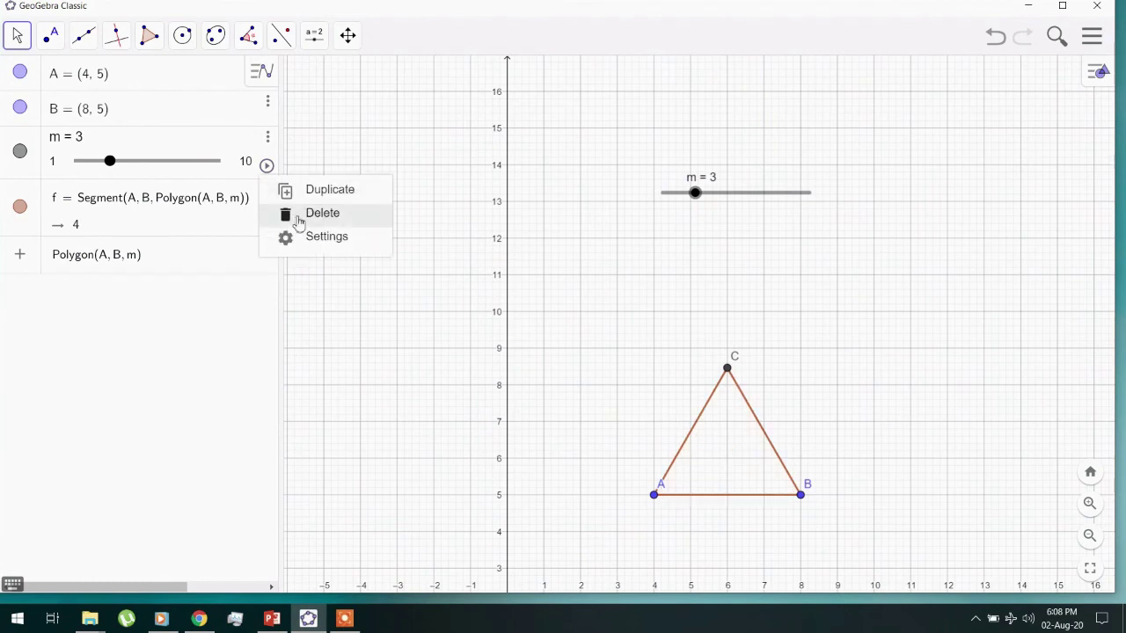
click(296, 215)
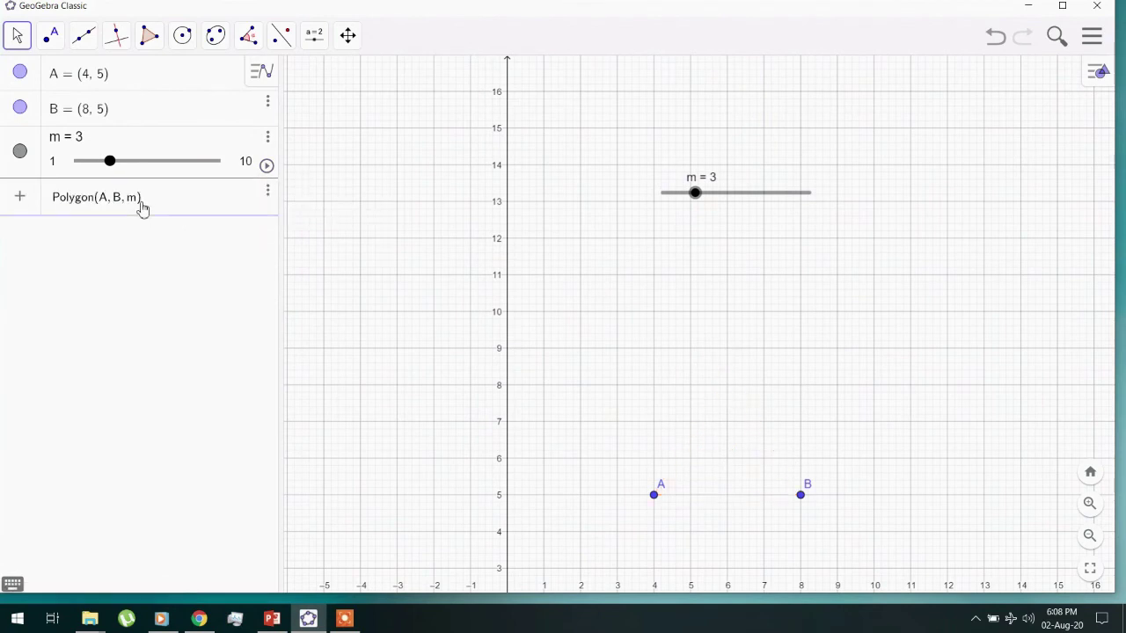
click(140, 204)
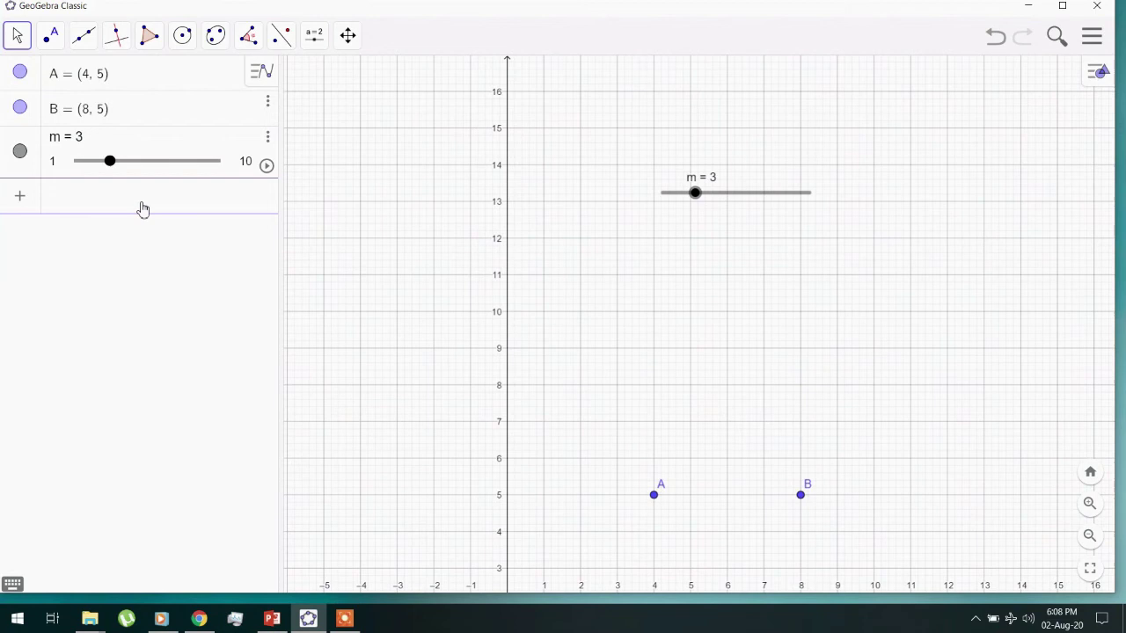
Step: Enter the nested command Sequence(Polygon(A, B, n), n, 3, m)
text(Seq)
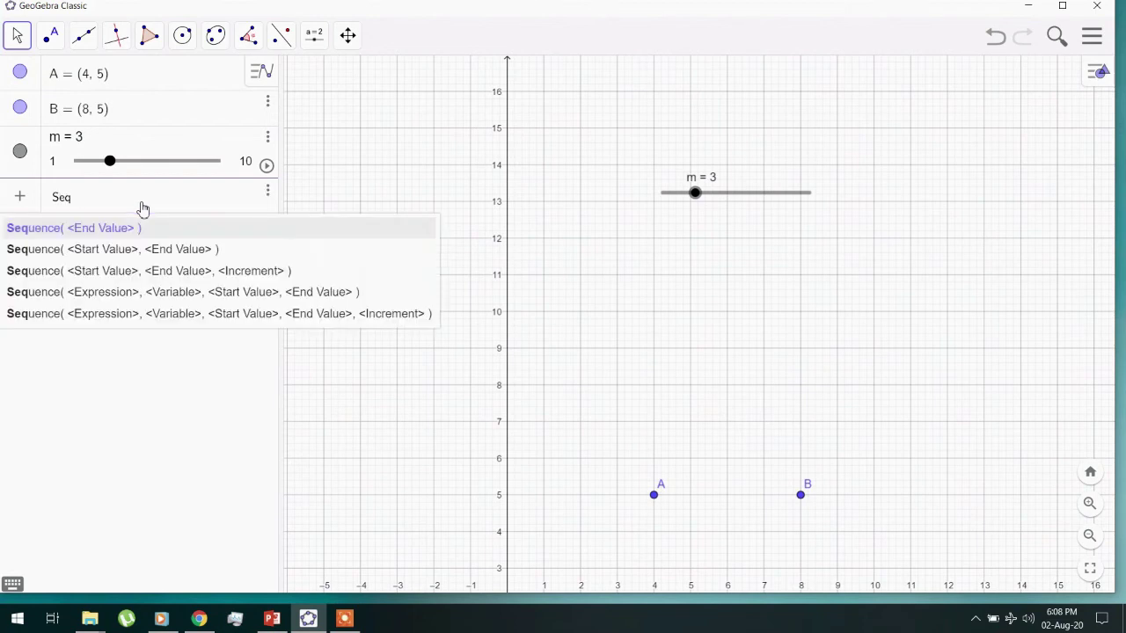
key(Return)
text(Polyg)
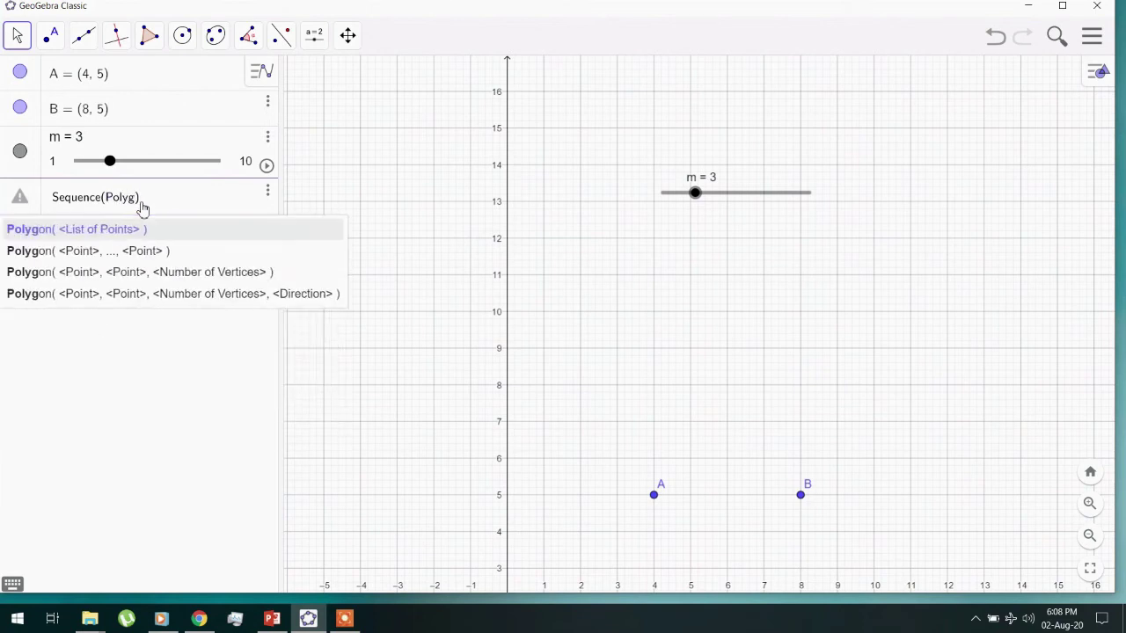
key(Return)
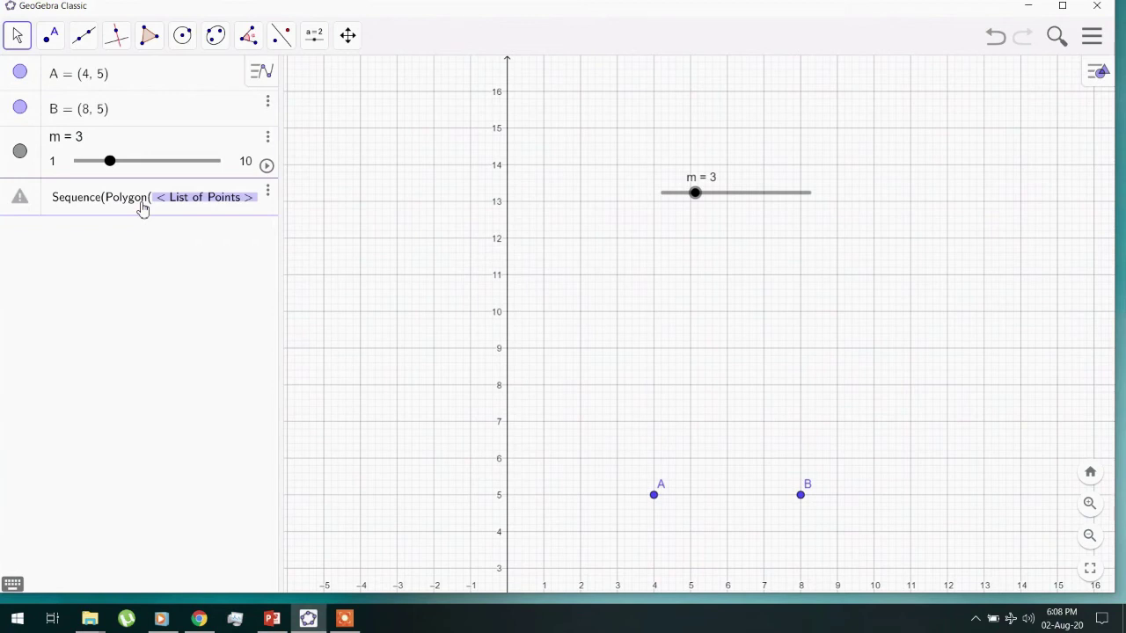
text(A, B)
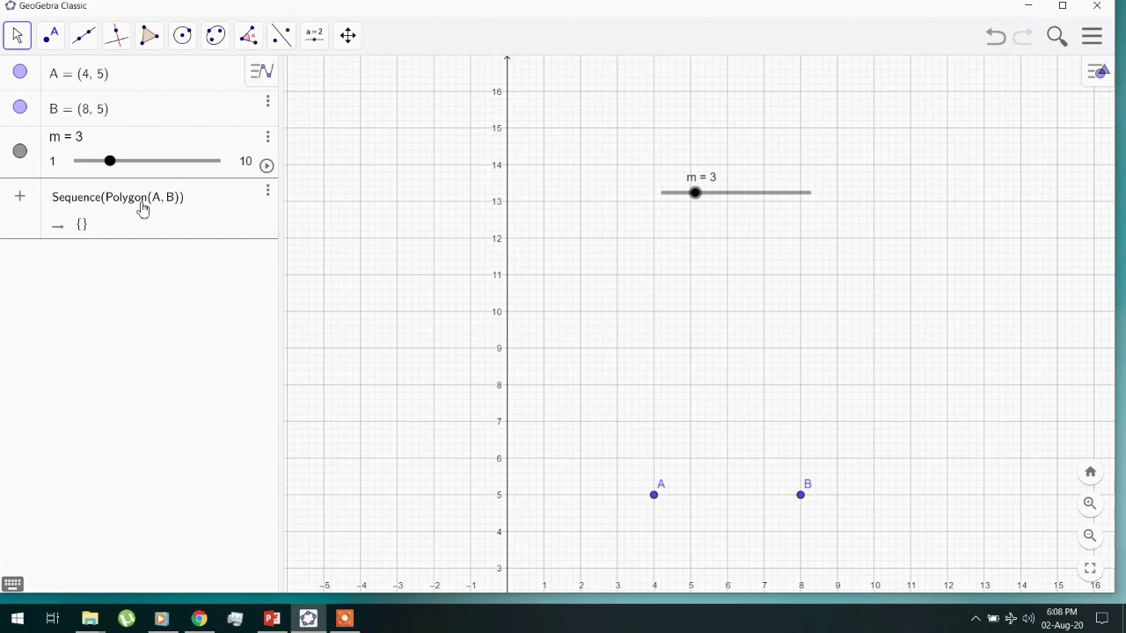
text(, n)
text(3, )
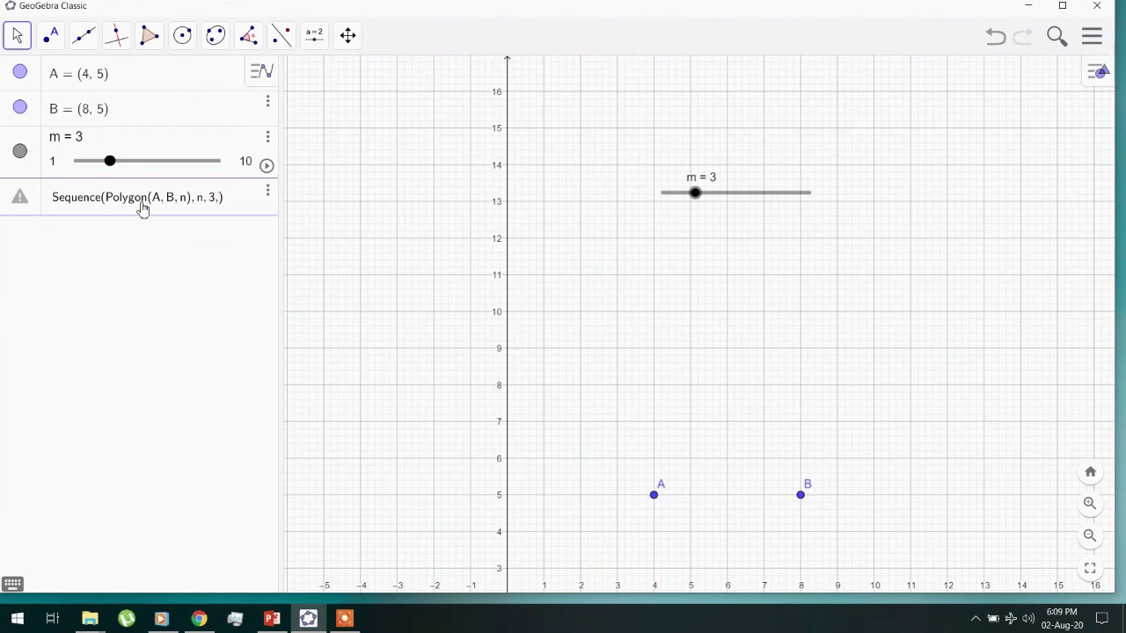
text(m)
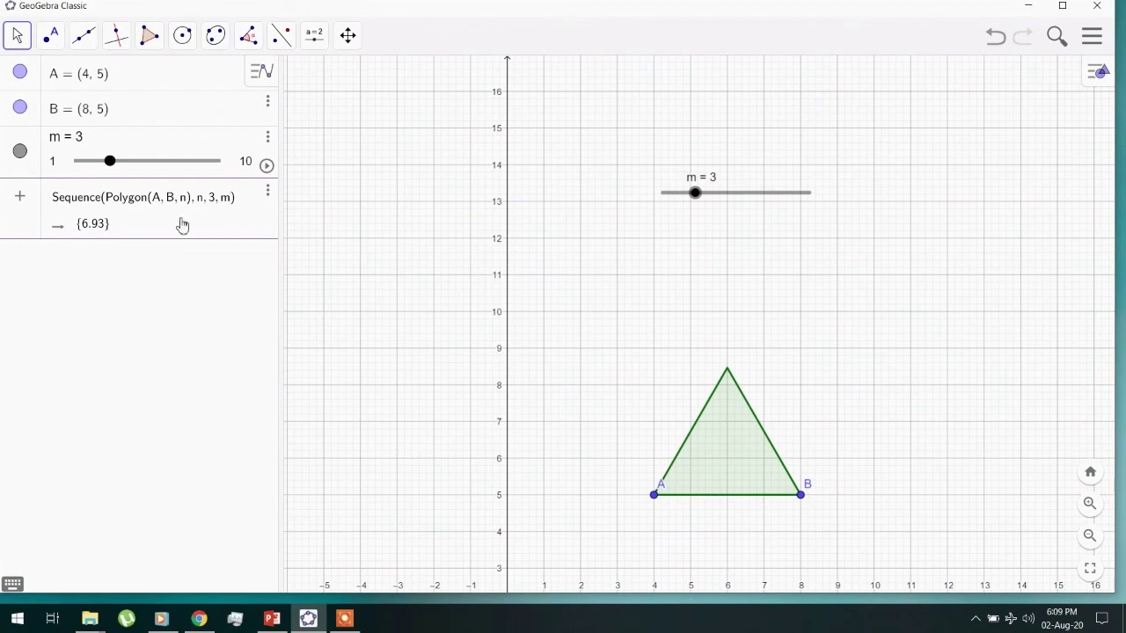
Step: Run slider m's animation to vary how many polygons the sequence draws, stopping at m = 3
drag(109, 161, 78, 165)
click(267, 165)
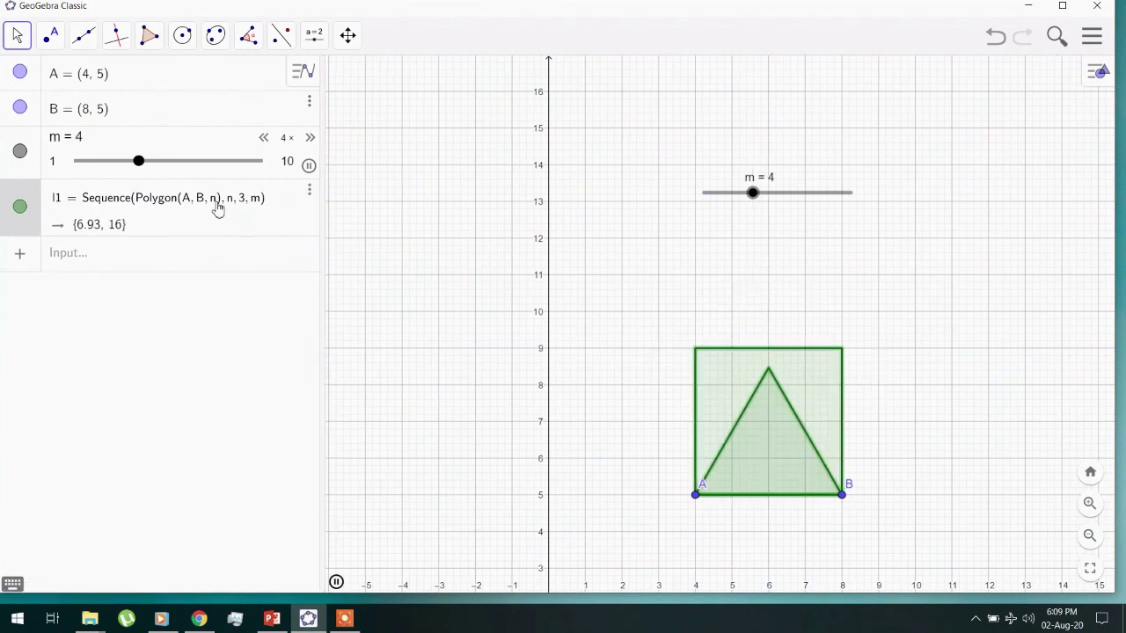
click(309, 165)
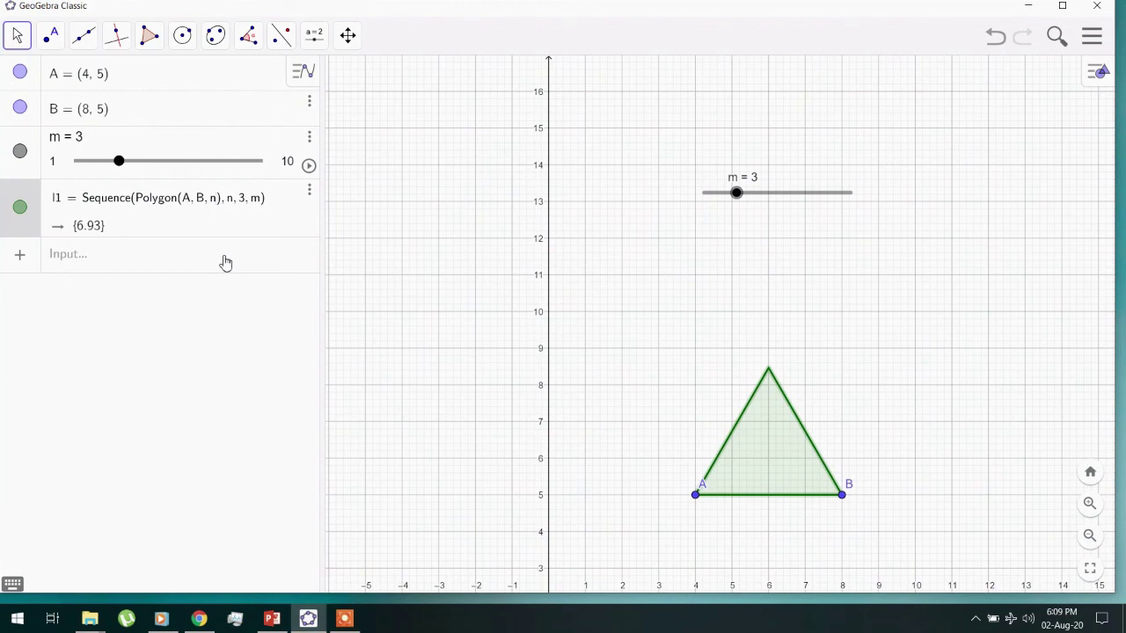
Step: Change the polygon's vertex count in the sequence to n^2 and run slider m's animation, stopping at m = 1
key(Return)
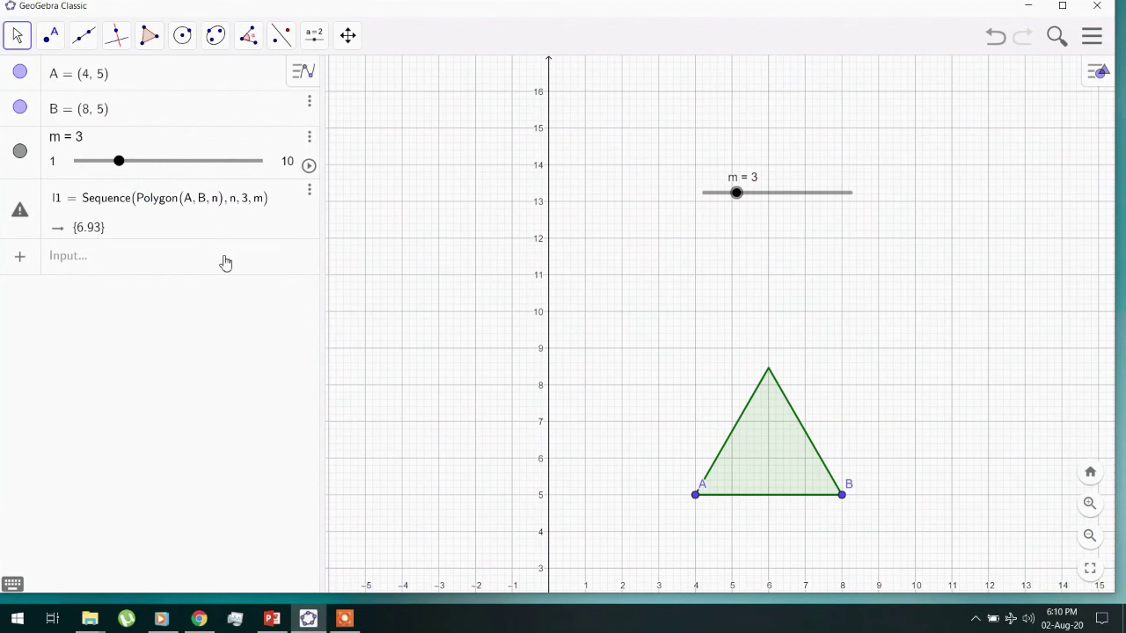
text(^2)
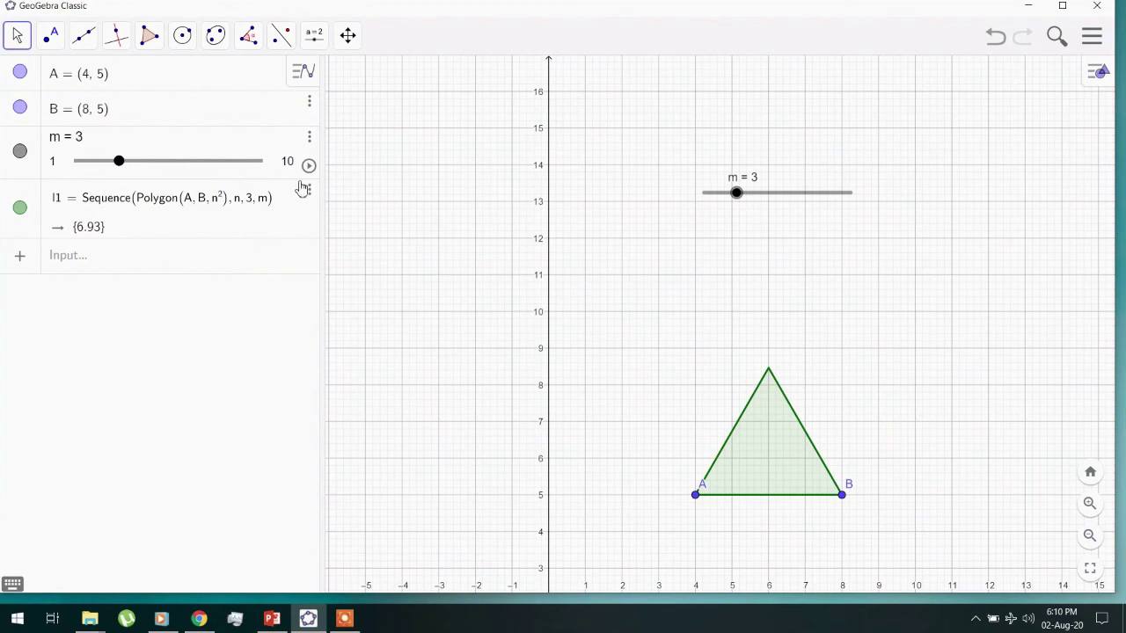
key(Return)
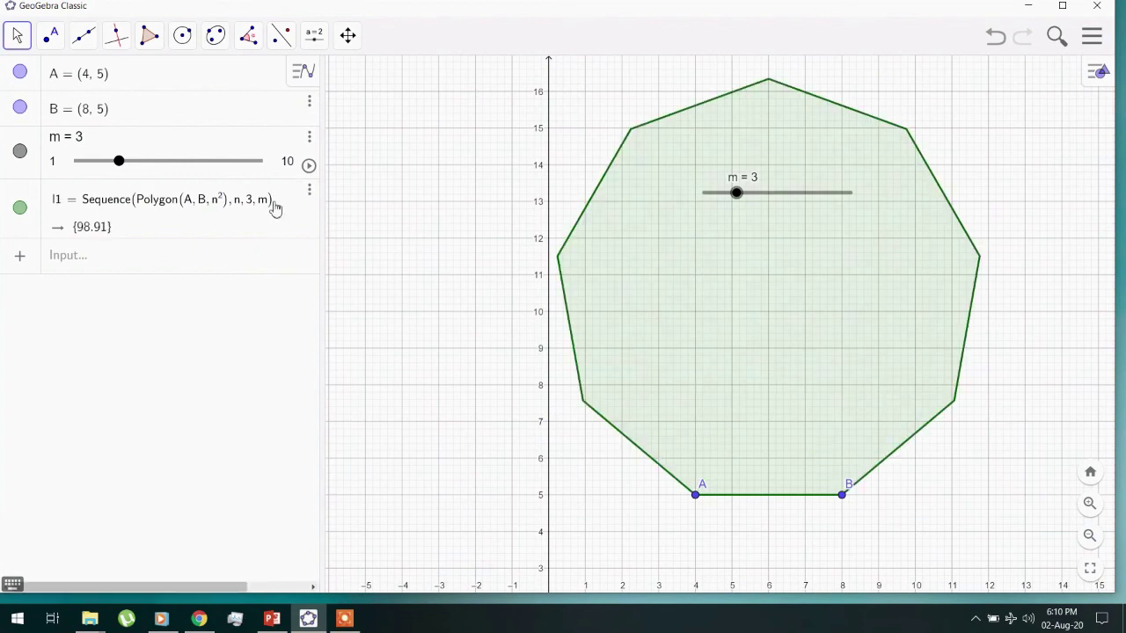
click(309, 165)
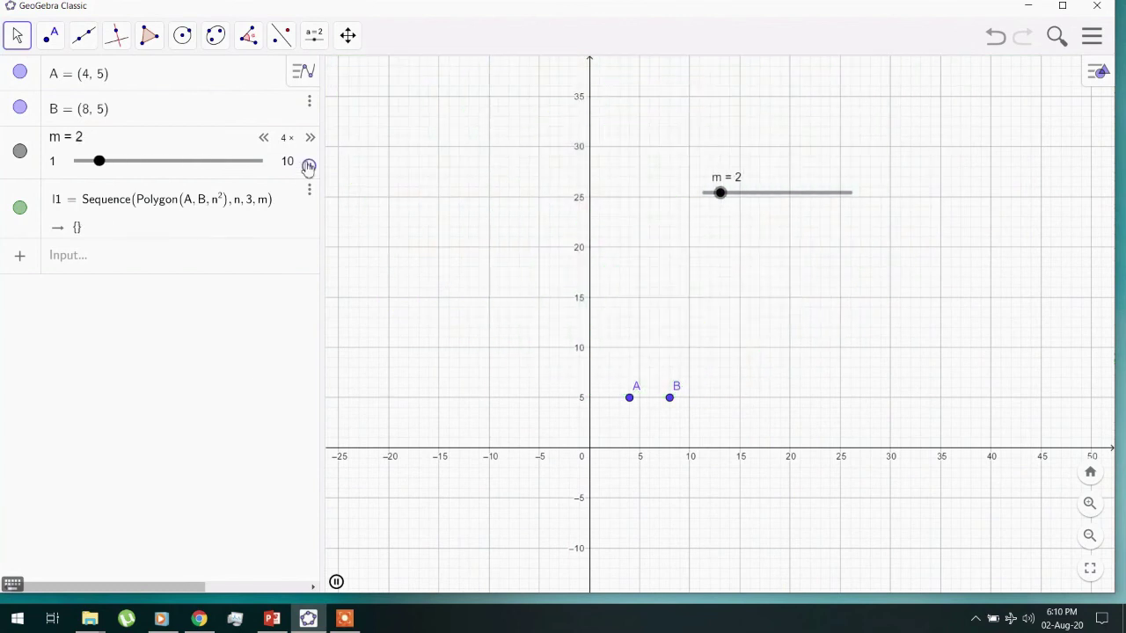
click(309, 166)
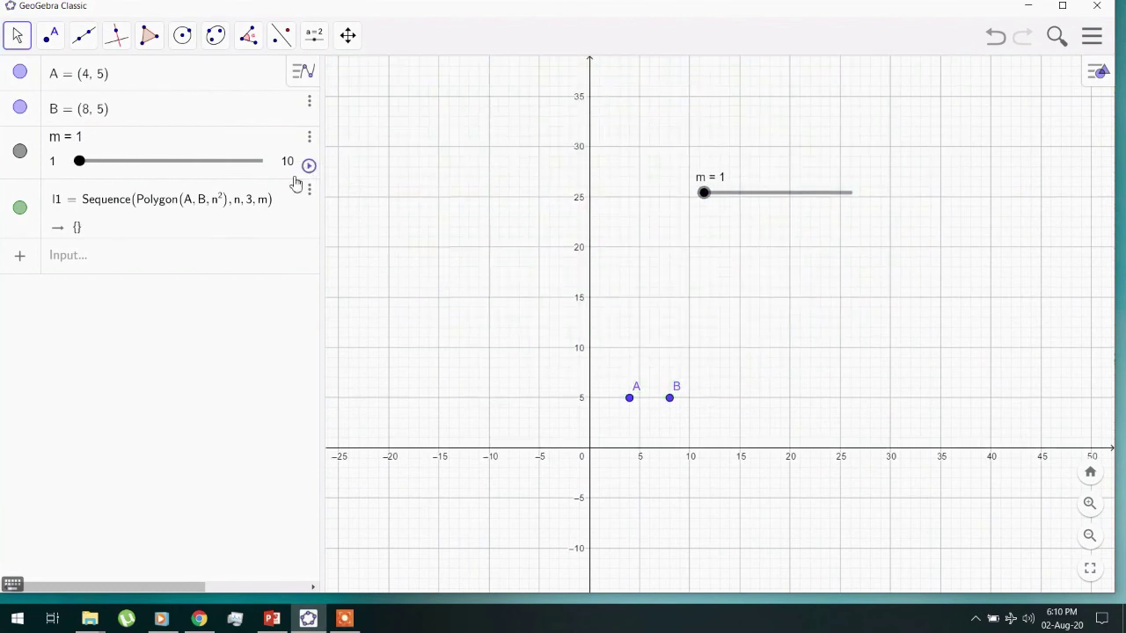
Step: Delete the polygon sequence that uses n² vertices
click(181, 206)
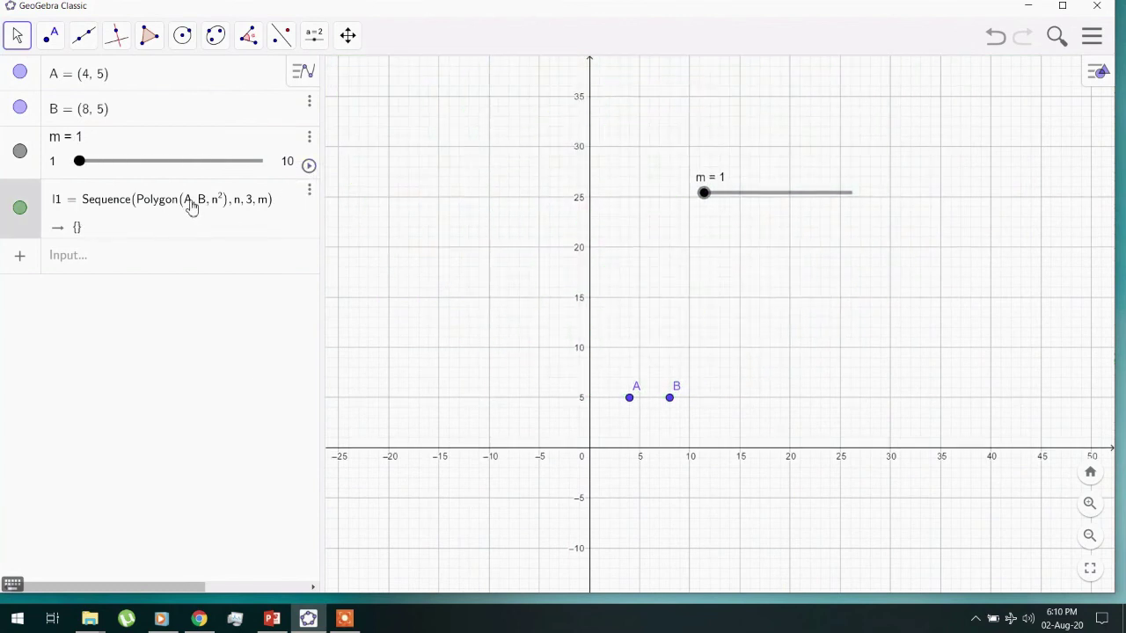
click(318, 190)
click(339, 215)
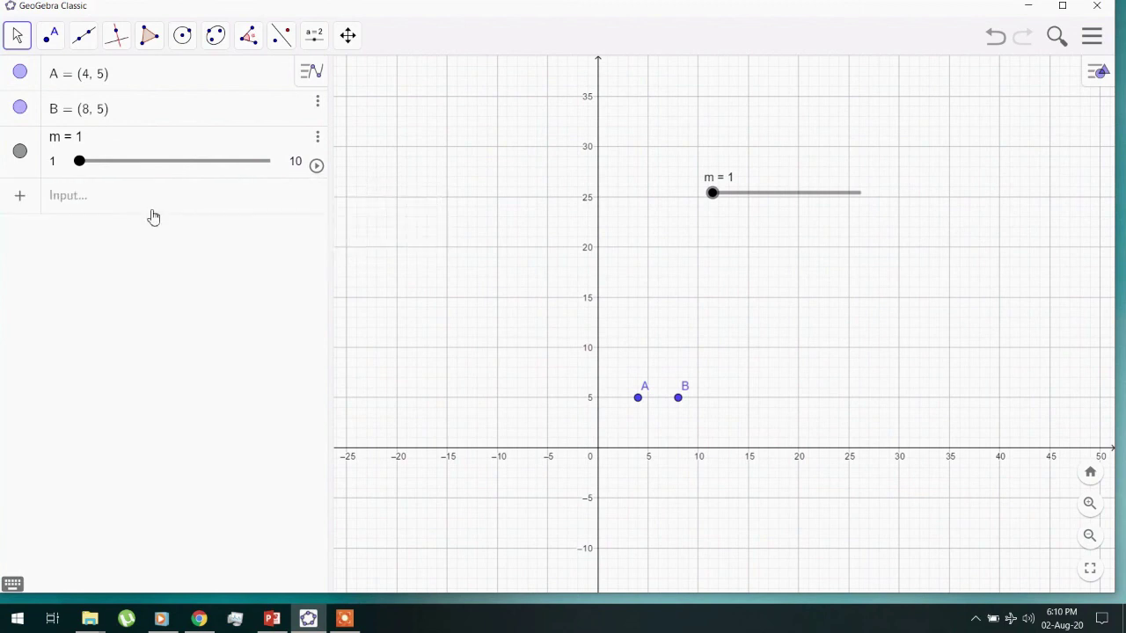
Step: Enter the nested command Sequence(Circle(A, m), m, 3, 10) and move point A to about (33.15, 14.2)
click(133, 206)
text(sequence)
key(Return)
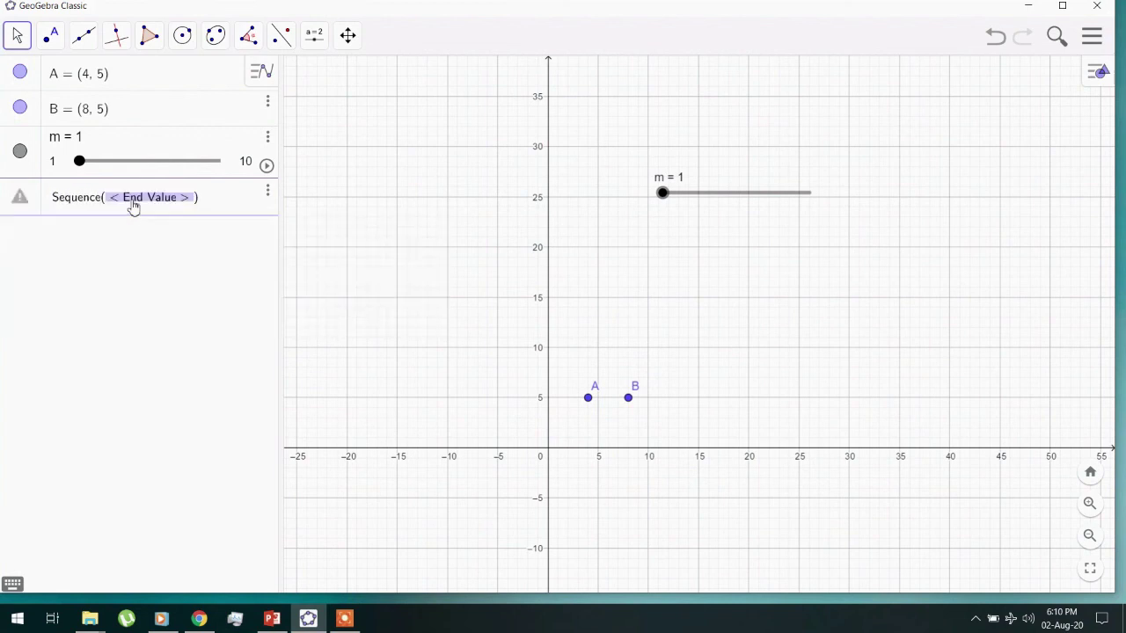
text(Circle)
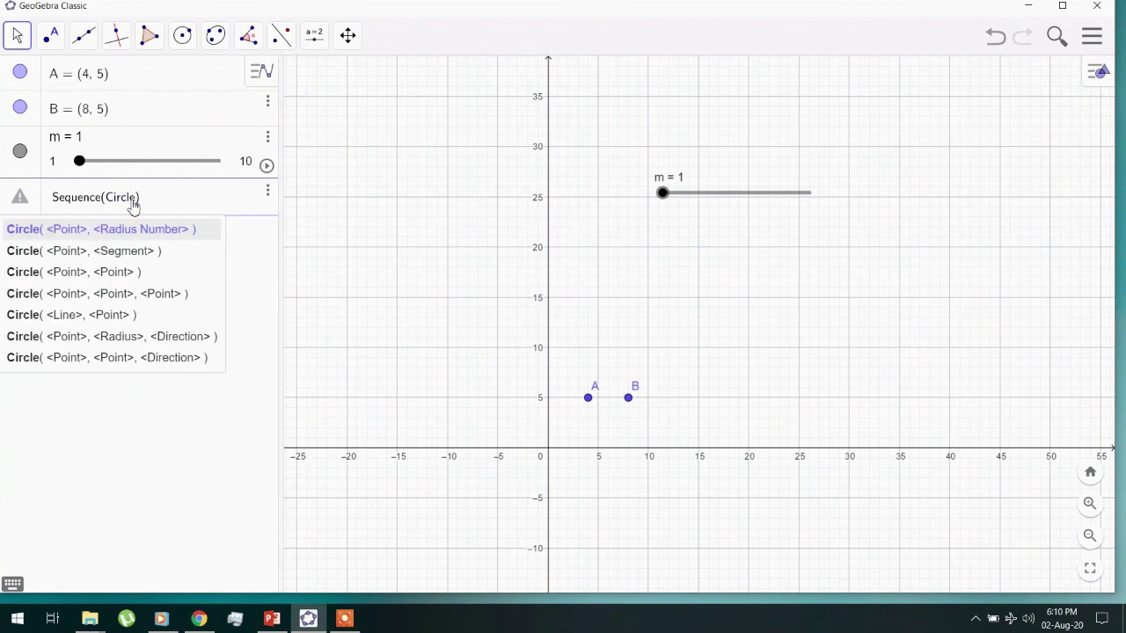
key(Return)
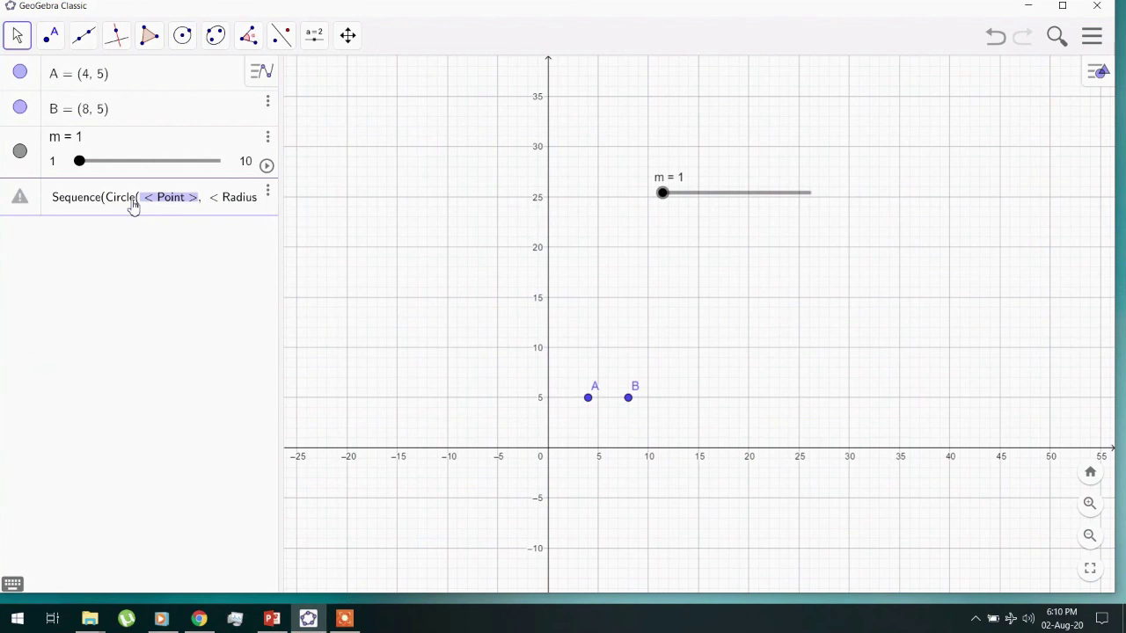
text(A)
click(133, 199)
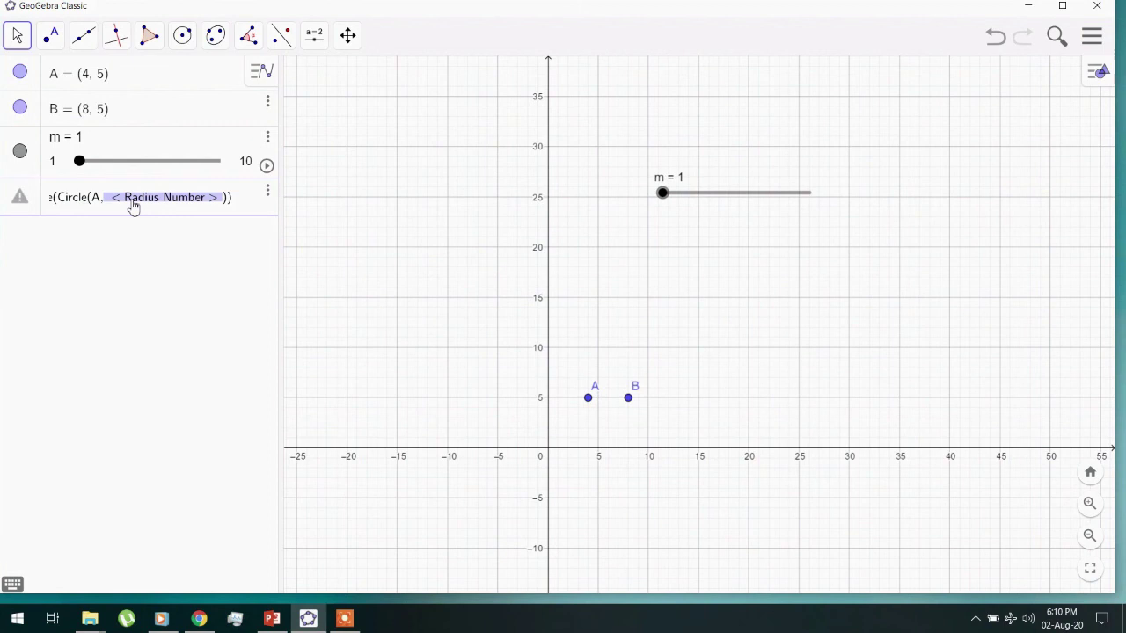
text(m), 3, 10)
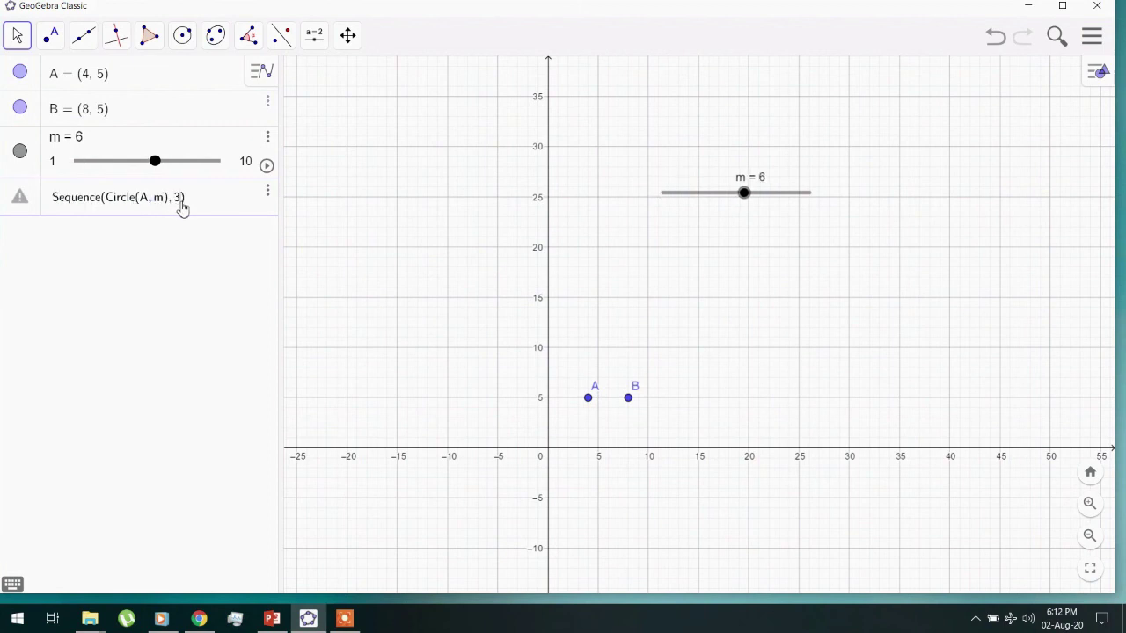
key(Return)
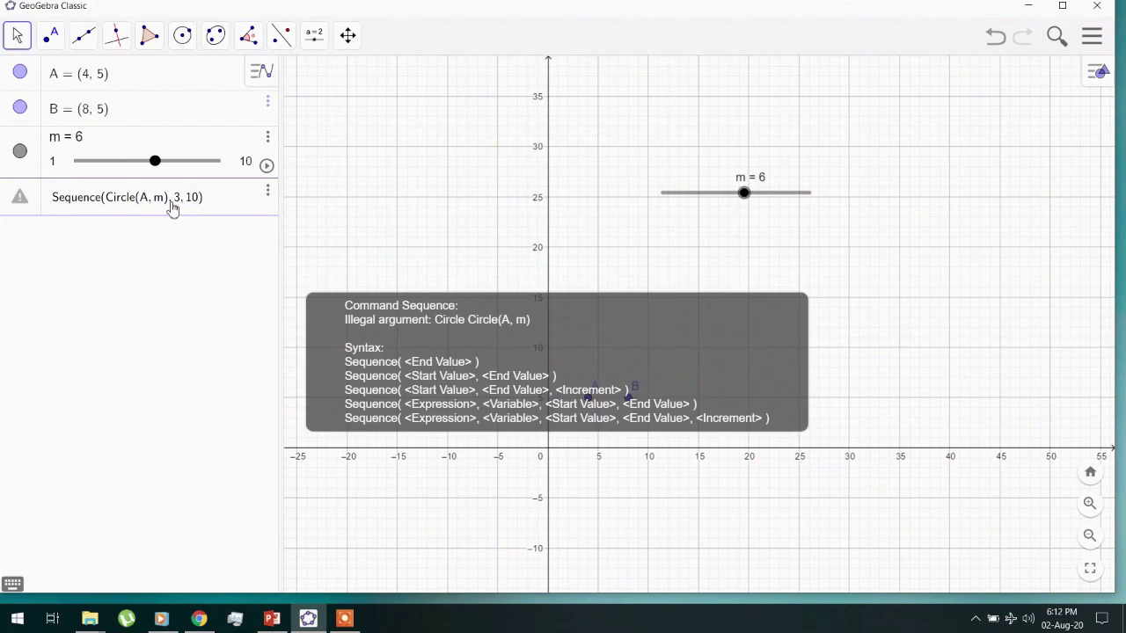
text(m,)
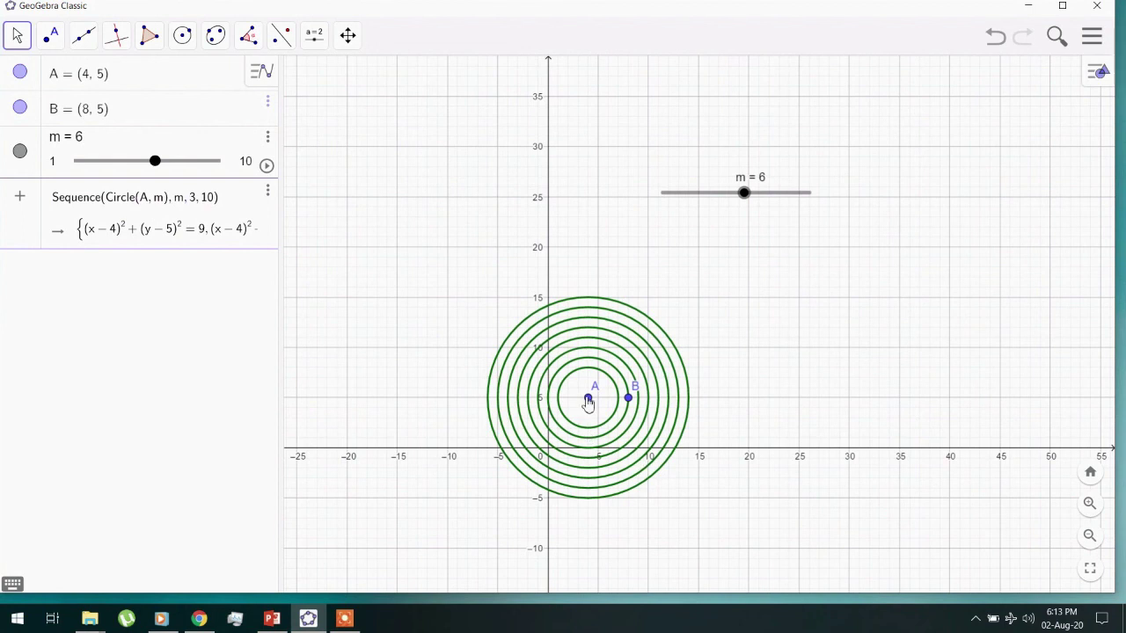
drag(588, 398, 882, 307)
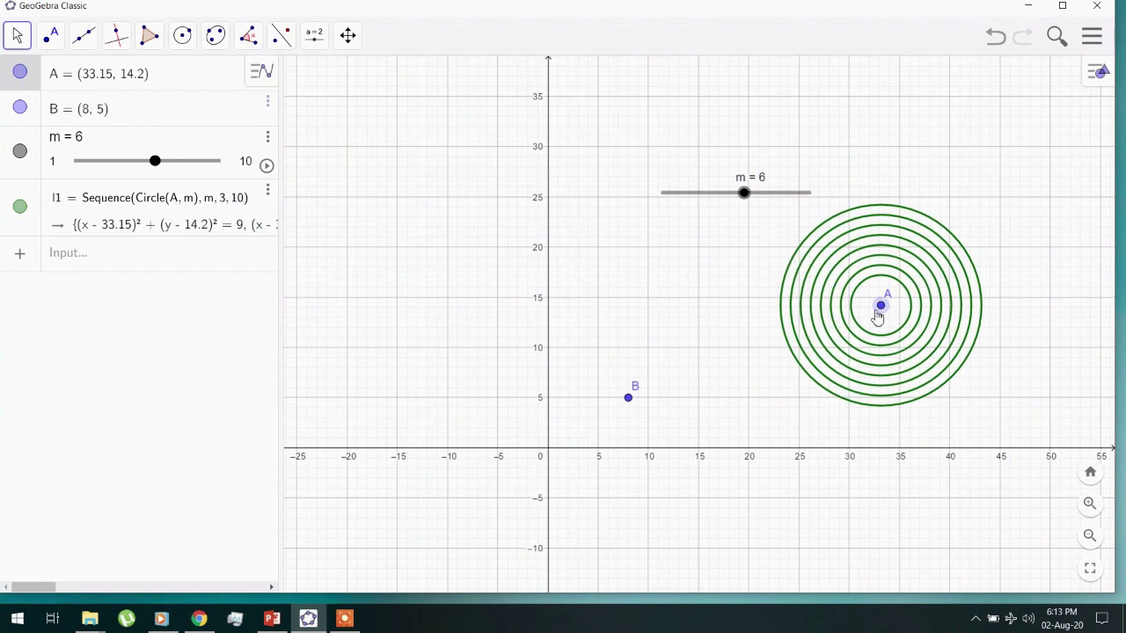
Step: Replace m with n as both the circle's radius and the variable of the circle sequence
click(244, 207)
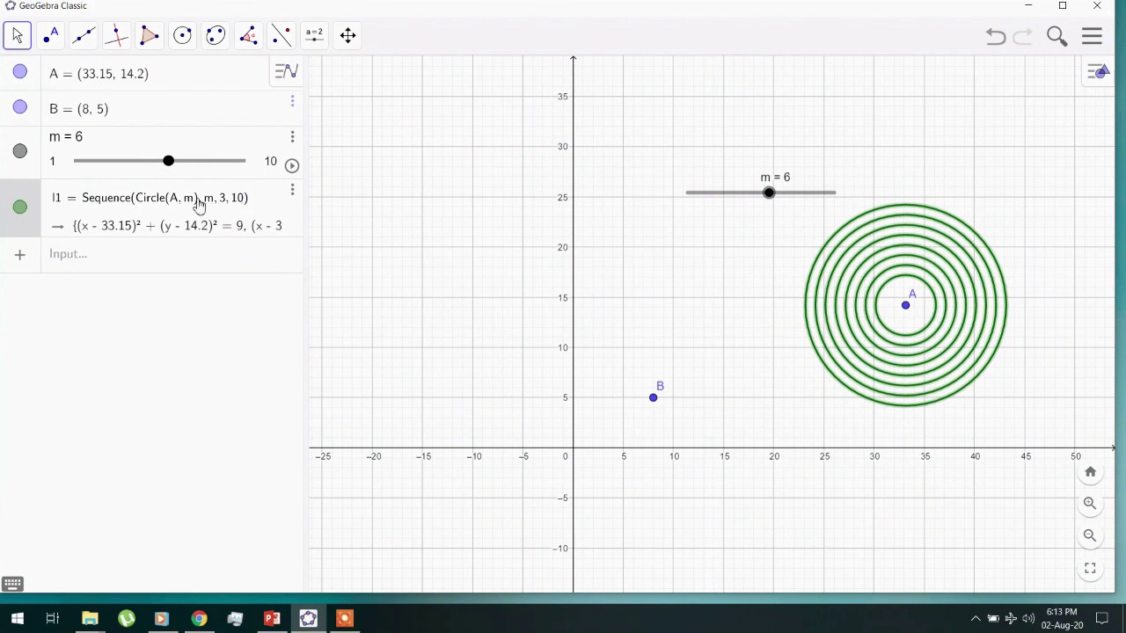
click(194, 204)
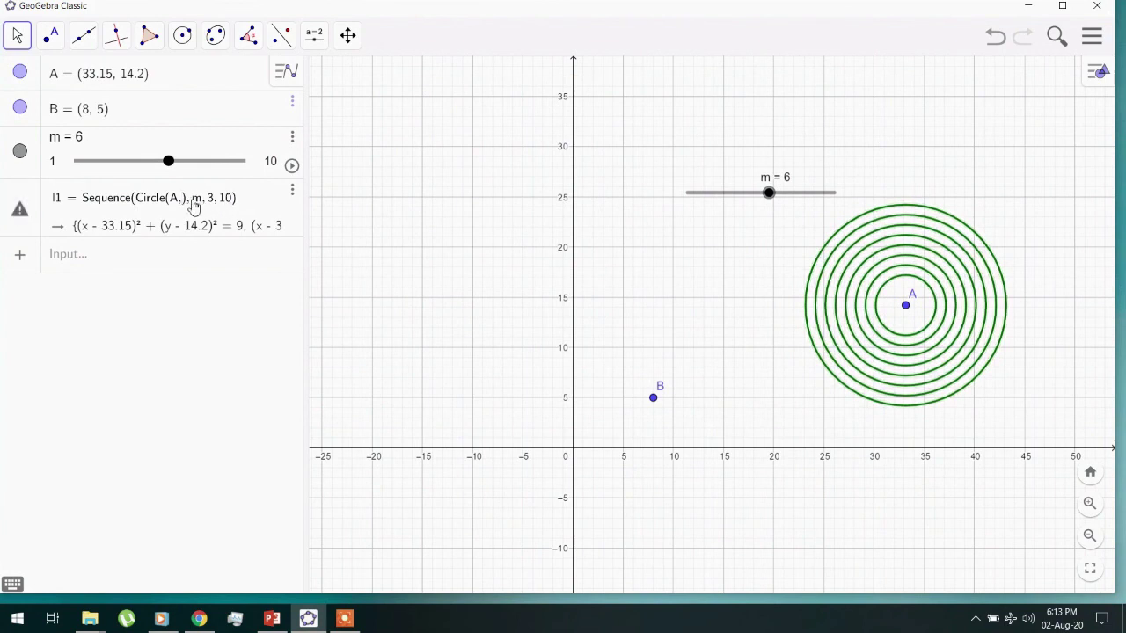
key(BackSpace)
text(n)
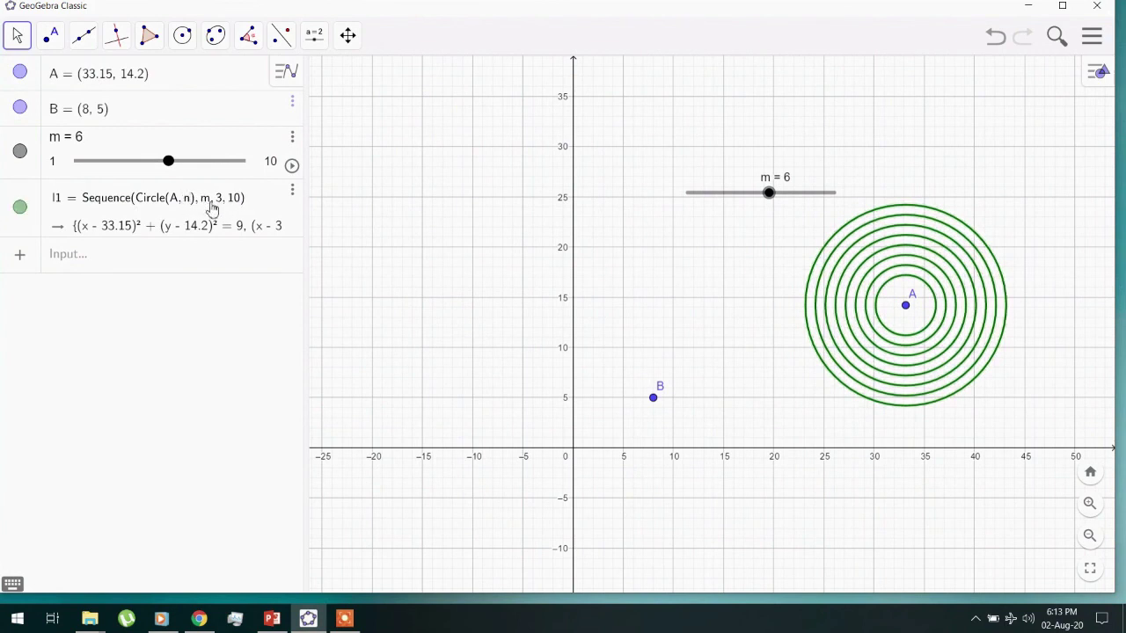
click(211, 204)
key(BackSpace)
text(n)
key(Return)
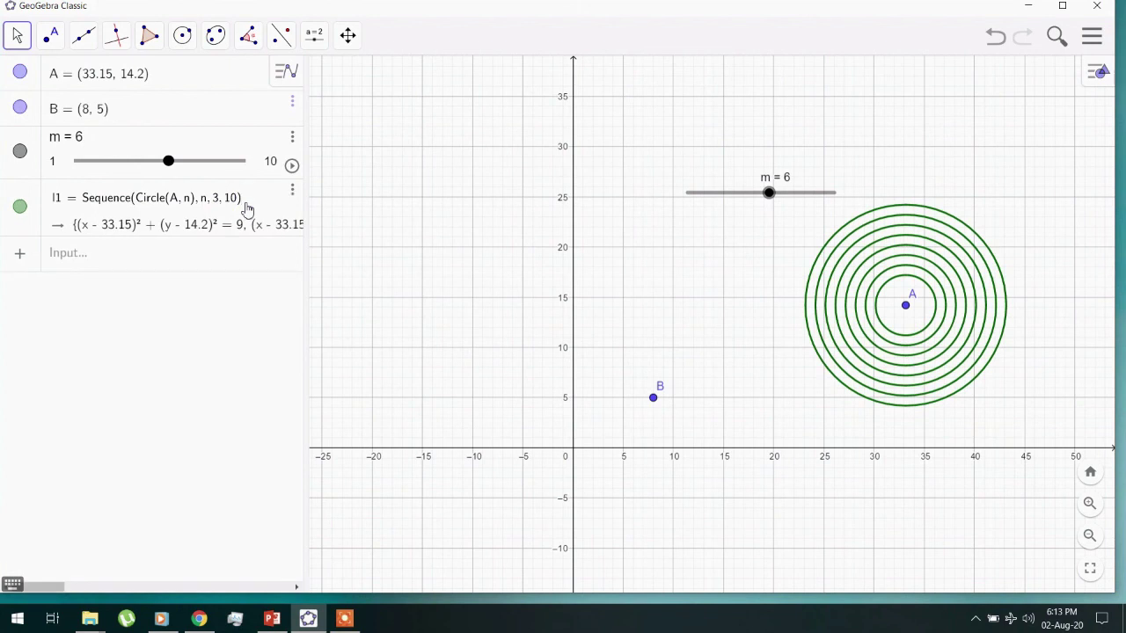
Step: Set the end value of the circle sequence to m
click(239, 209)
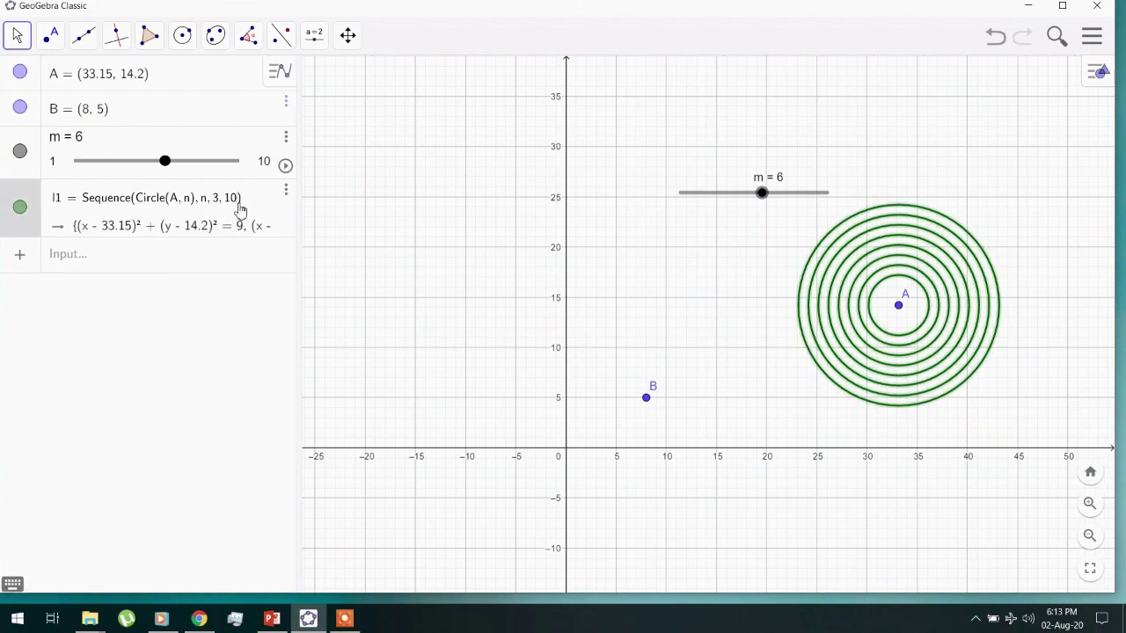
click(239, 209)
key(BackSpace)
key(BackSpace)
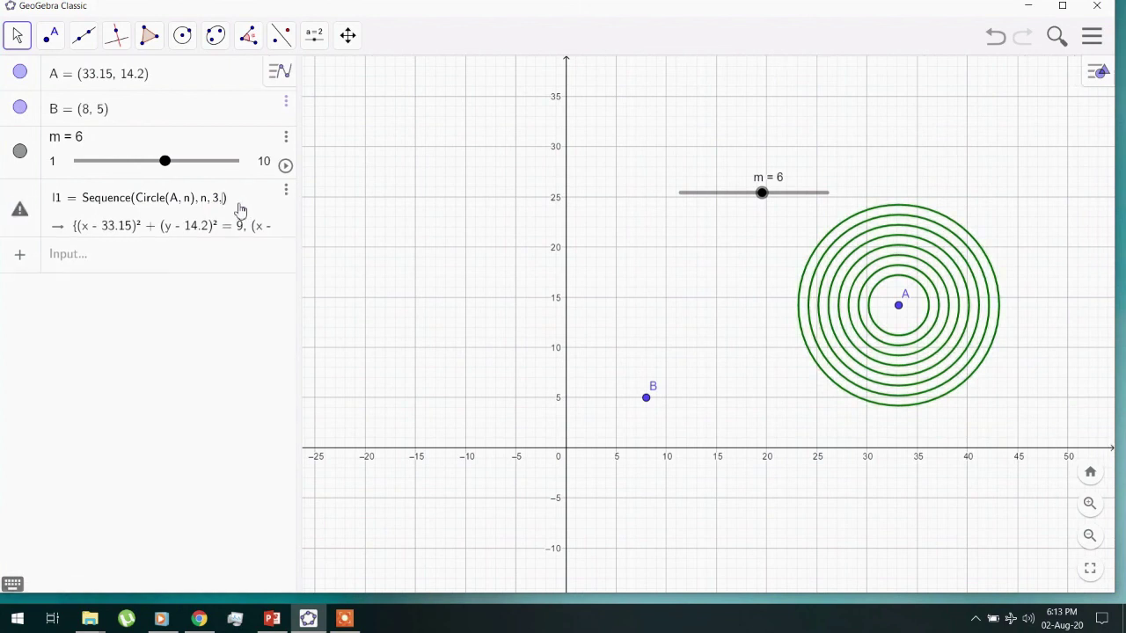
text(m)
key(Return)
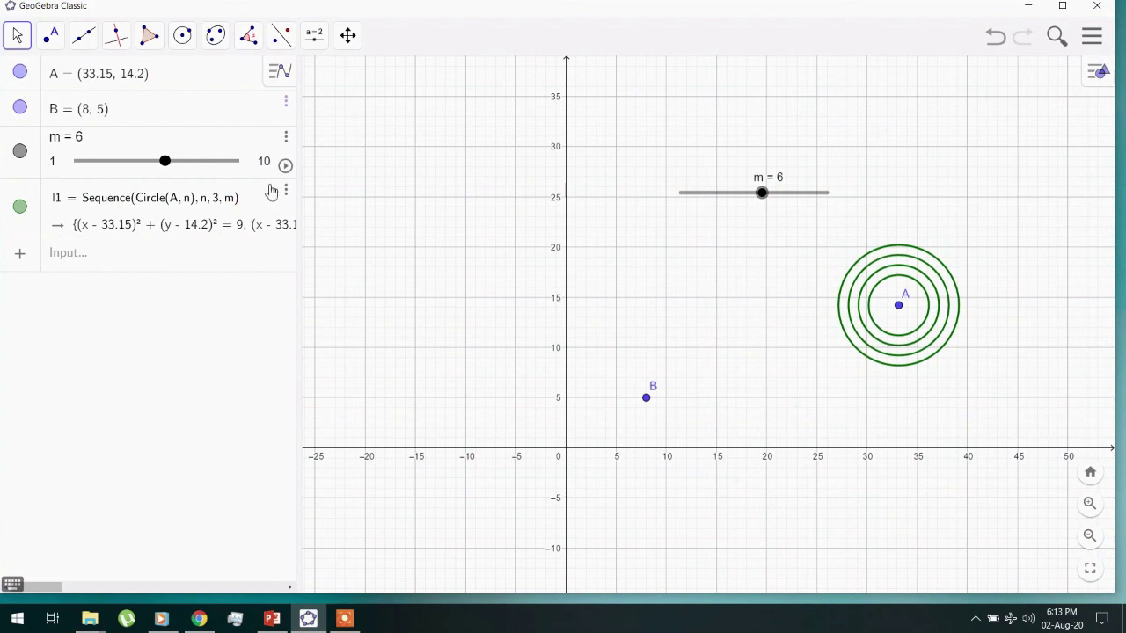
Step: Start slider m's animation to vary the number of circles and raise its speed to 6×
click(285, 165)
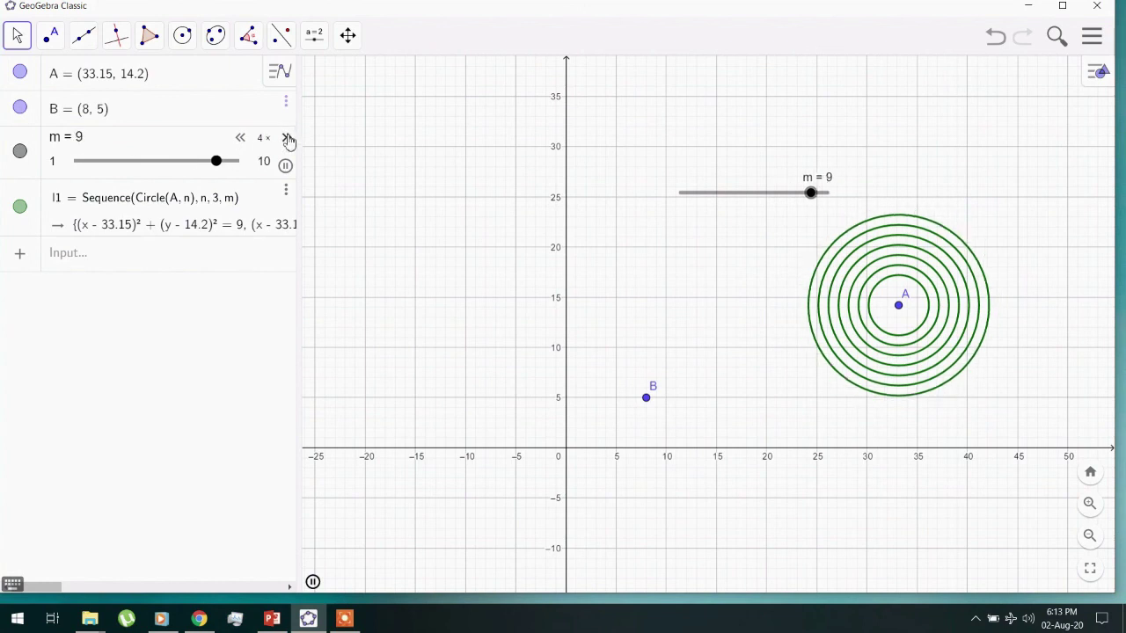
click(287, 138)
click(286, 138)
click(287, 138)
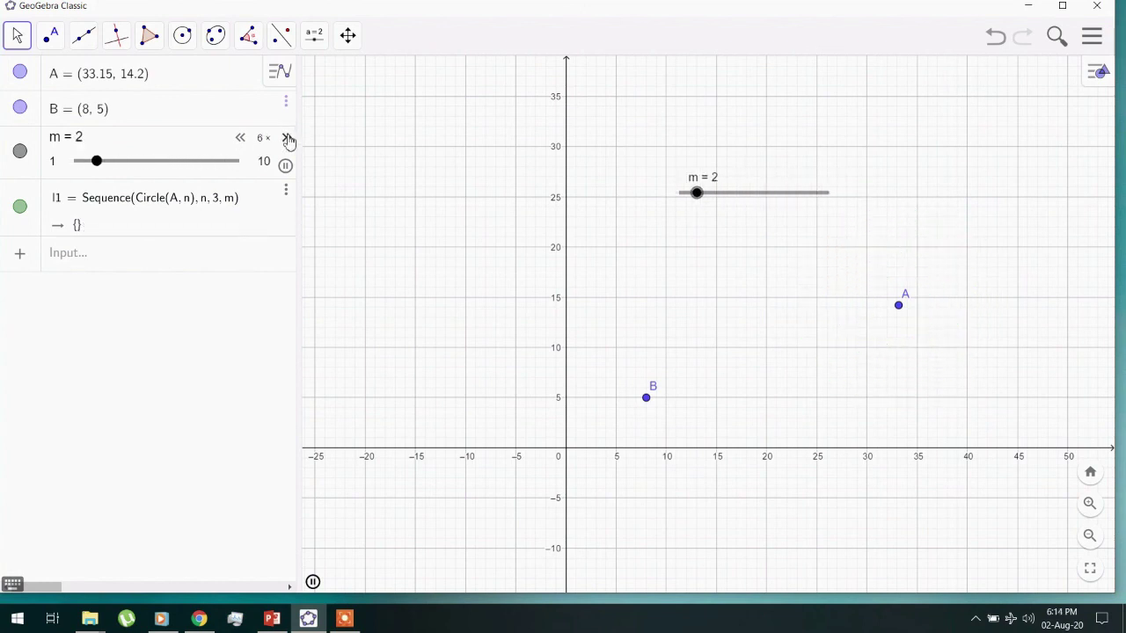